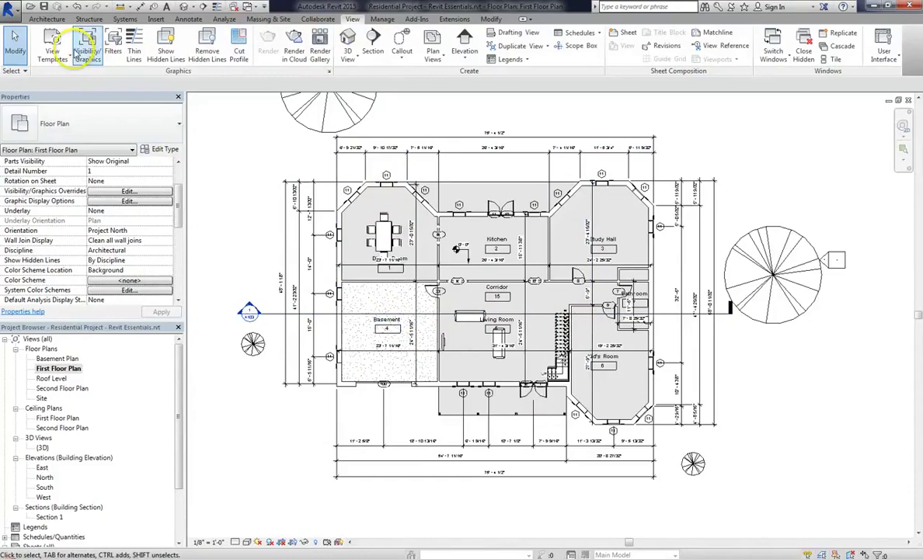
- Open Visibility/Graphics for the First Floor Plan and scroll Model Categories down to Walls
left_click(165, 191)
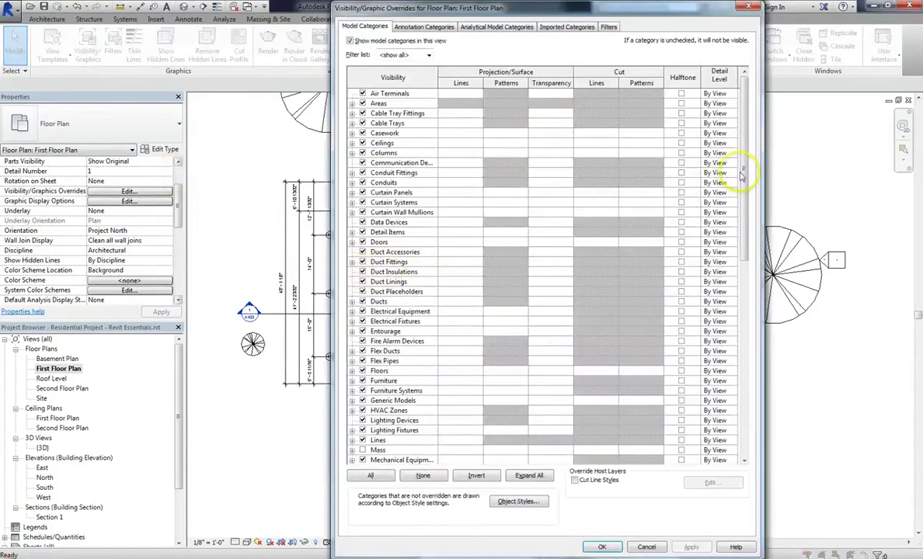
left_click_drag(746, 193, 744, 317)
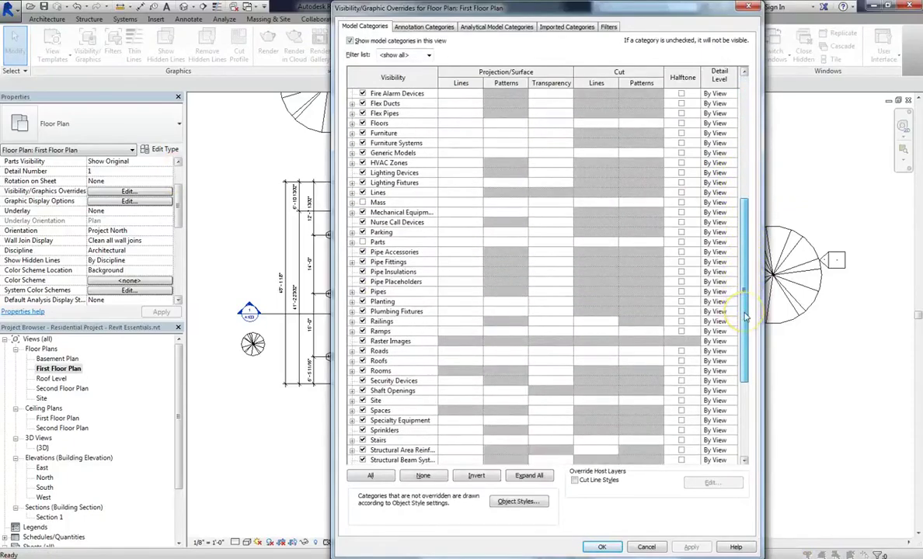
left_click_drag(744, 316, 766, 381)
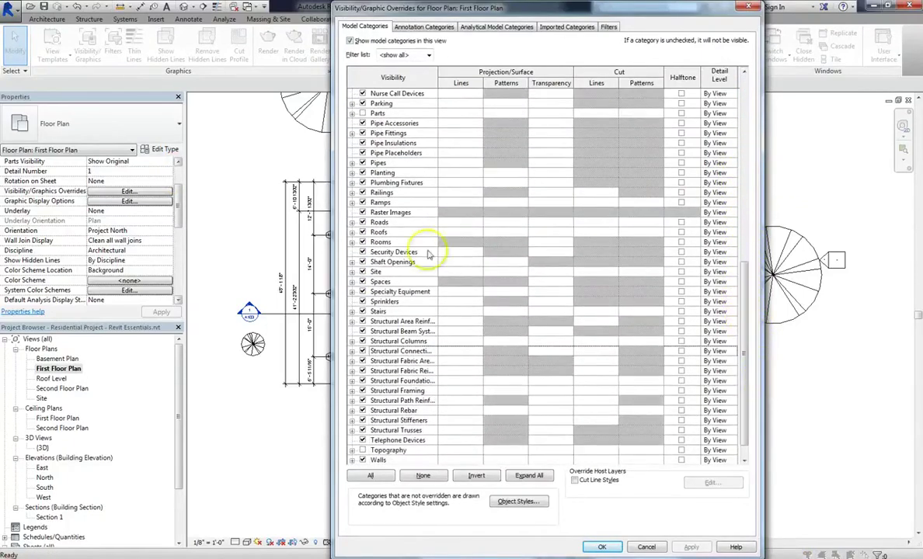
left_click_drag(575, 402, 616, 454)
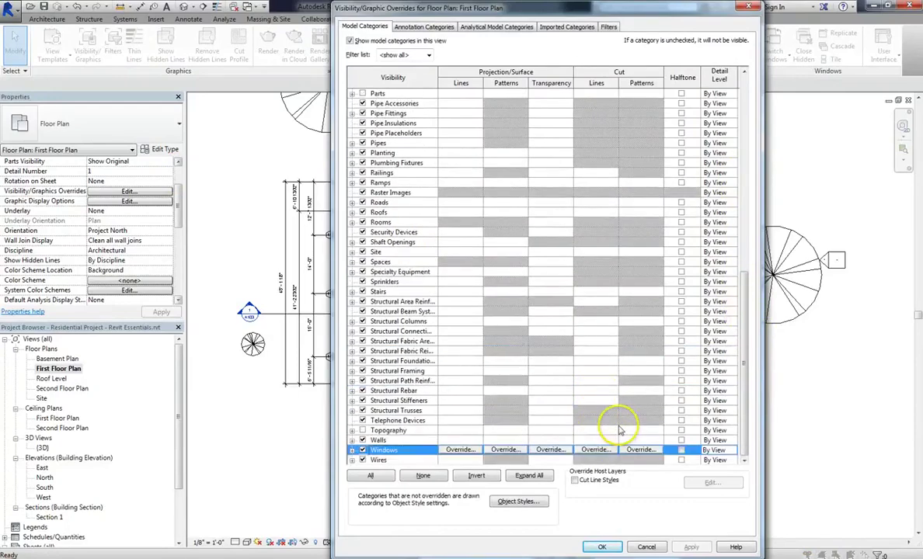
- Override the Walls cut pattern with a red solid fill and apply it to the plan
left_click(595, 439)
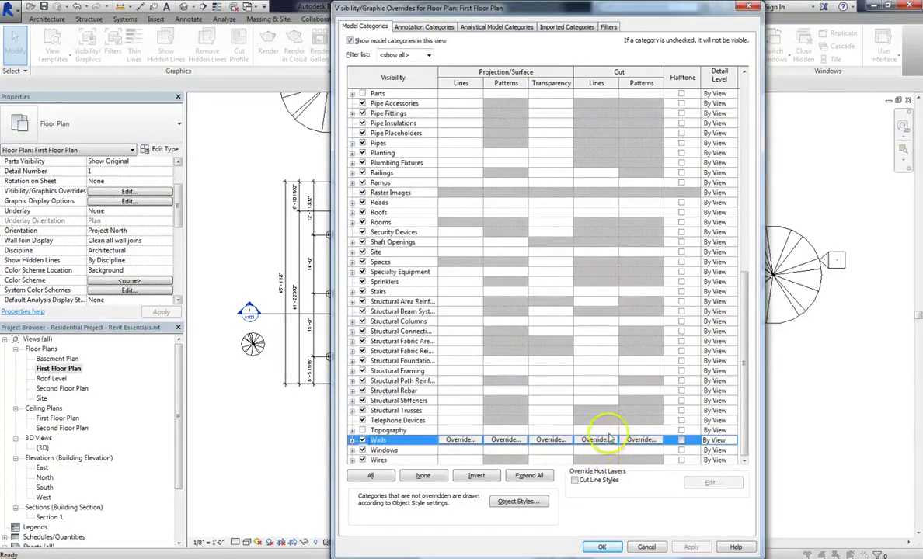
left_click(651, 441)
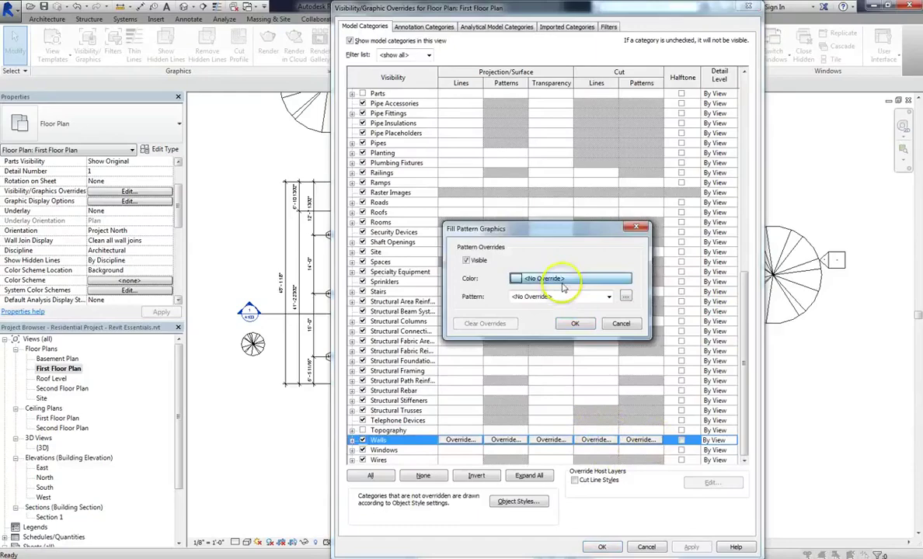
left_click(522, 244)
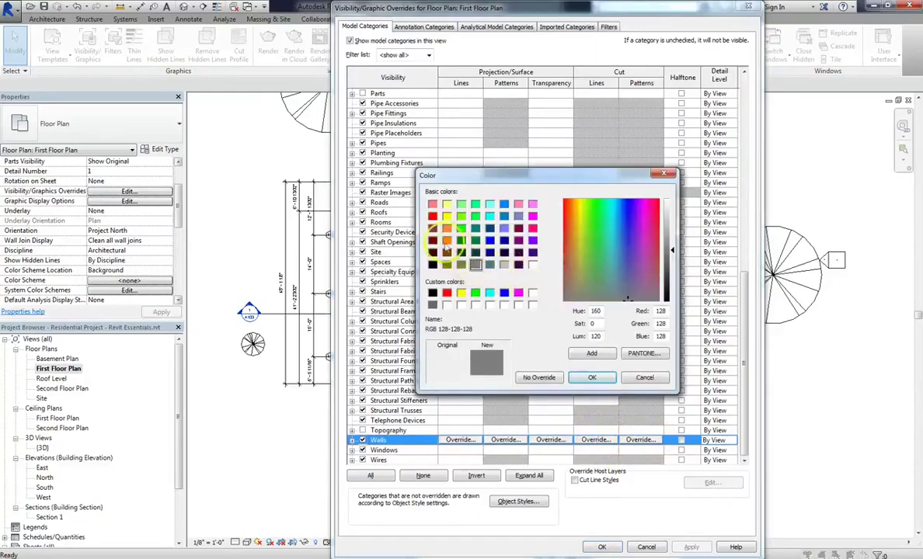
left_click(433, 216)
left_click(592, 378)
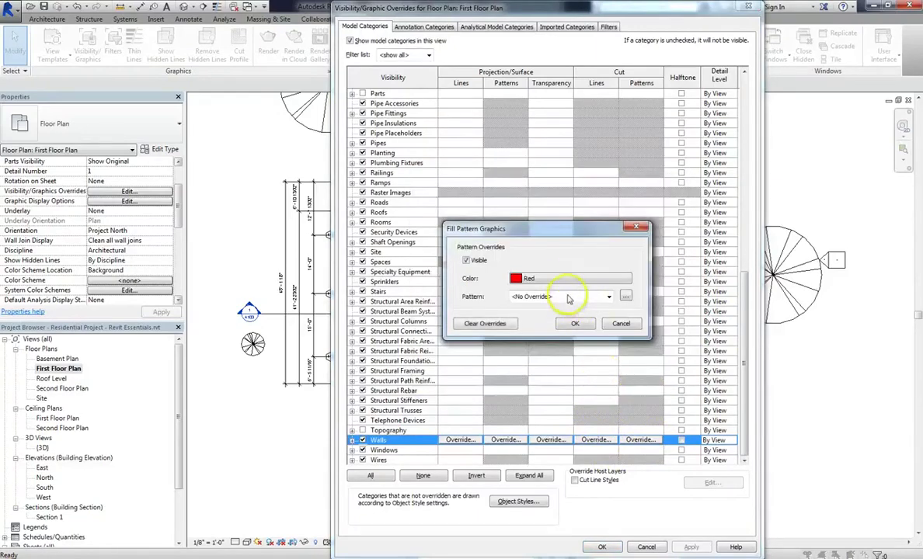
left_click(609, 297)
left_click(581, 509)
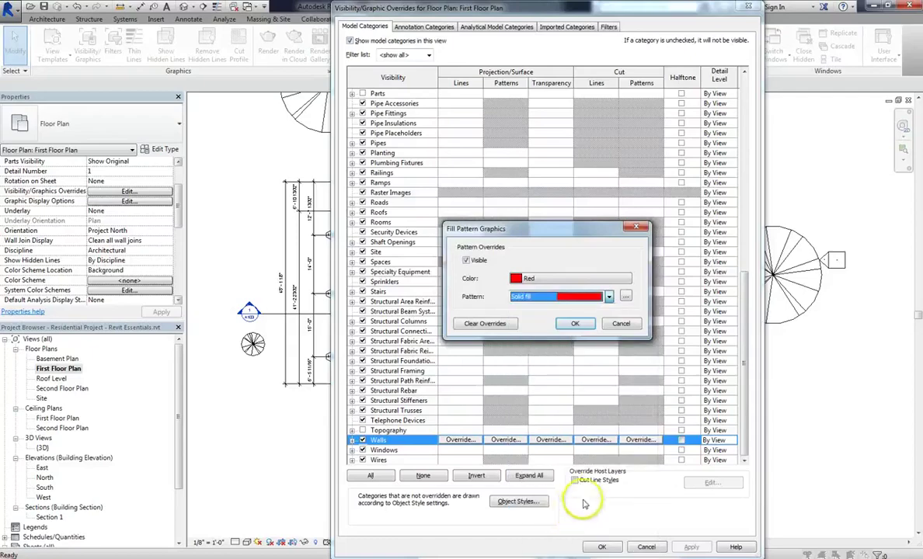
left_click(584, 323)
left_click(706, 548)
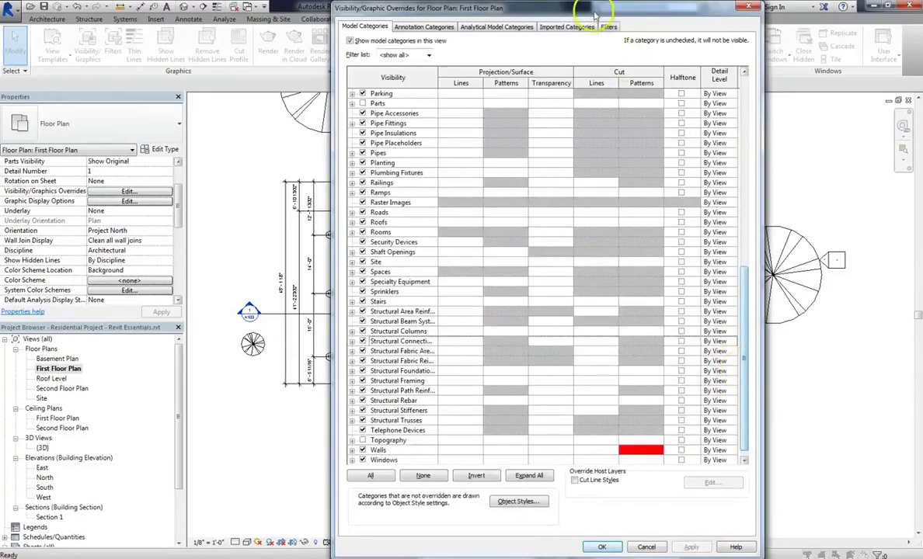
- Move the dialog aside, expand Windows, and select its subcategories from Elevation Swing through Trim Projection
left_click_drag(595, 14, 650, 30)
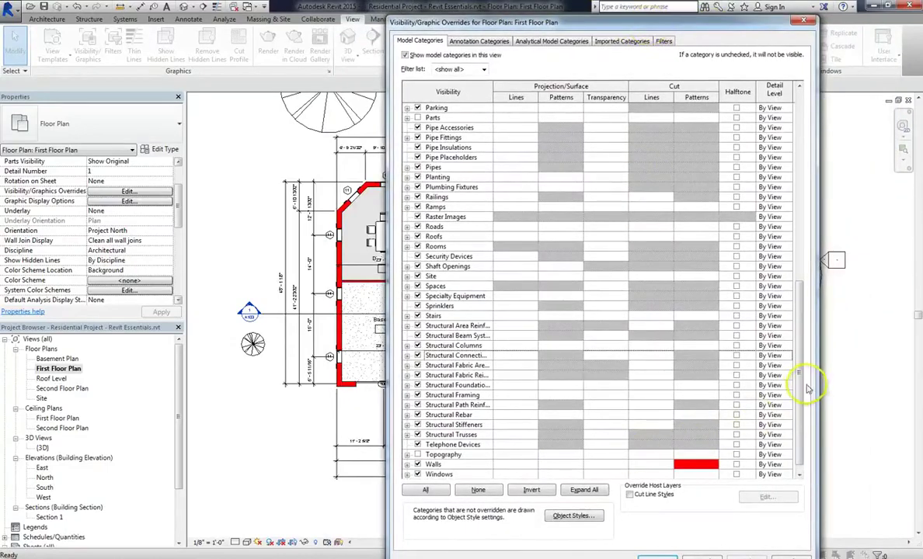
mouse_move(798, 386)
left_mouse_down()
mouse_move(798, 360)
mouse_move(813, 450)
left_mouse_up()
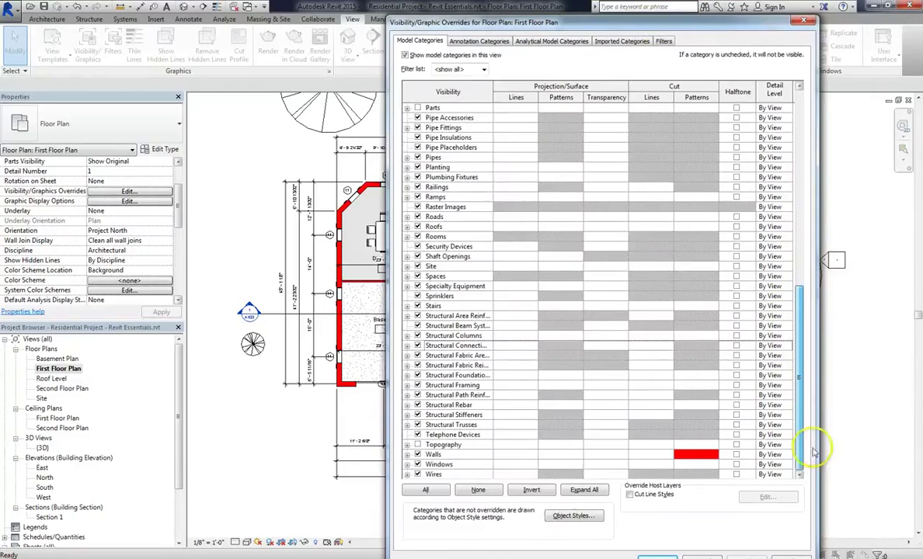
left_click(408, 463)
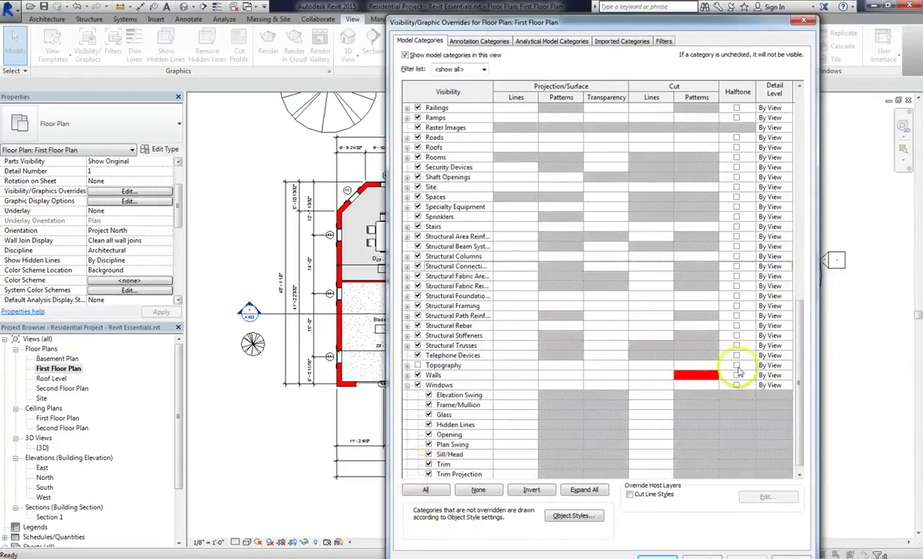
left_click(645, 395)
scroll(645, 397, "down", 1)
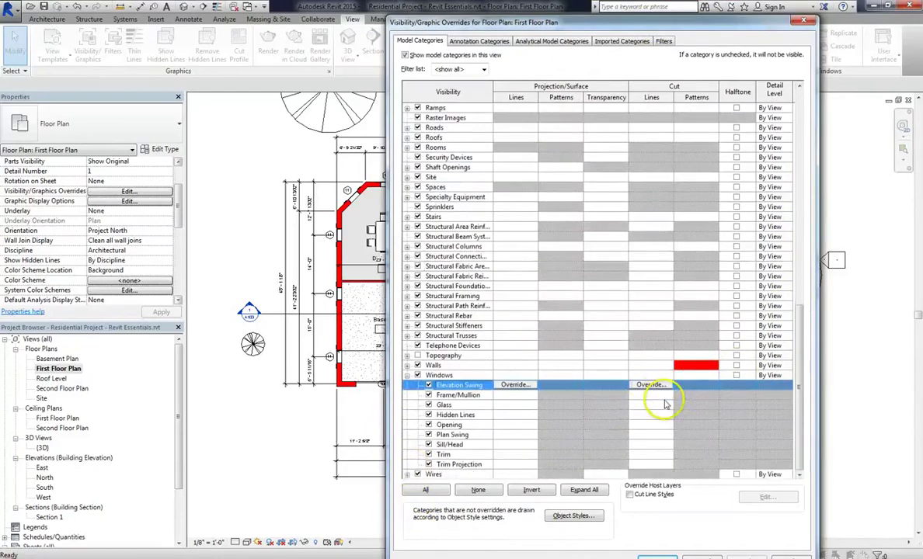
left_click(651, 464, "shift")
- Give the selected window subcategories blue cut lines with a solid line pattern
left_click(641, 464)
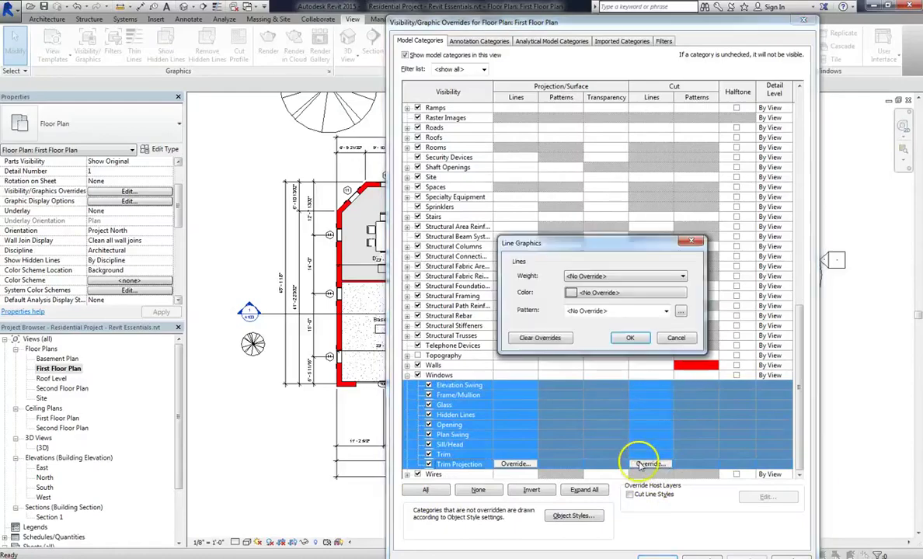
left_click(606, 293)
left_click(544, 255)
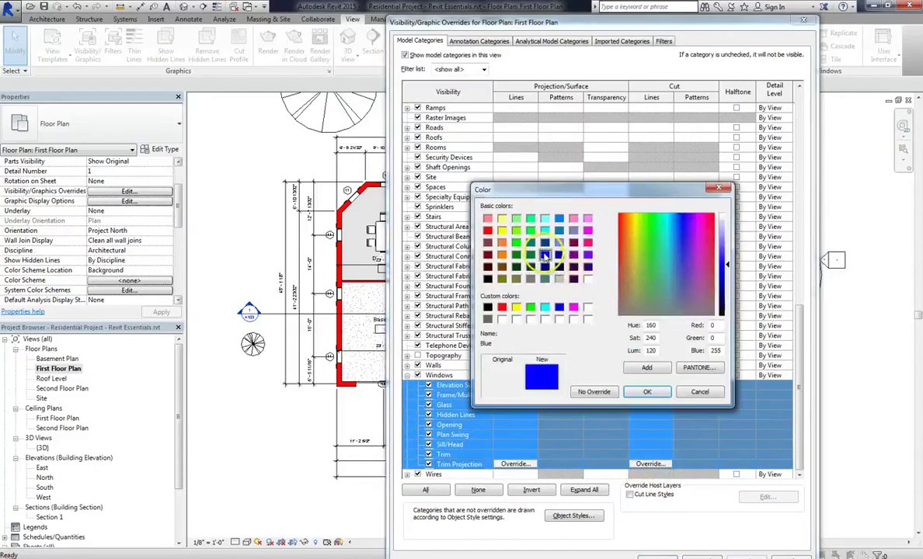
left_click(646, 391)
left_click(622, 311)
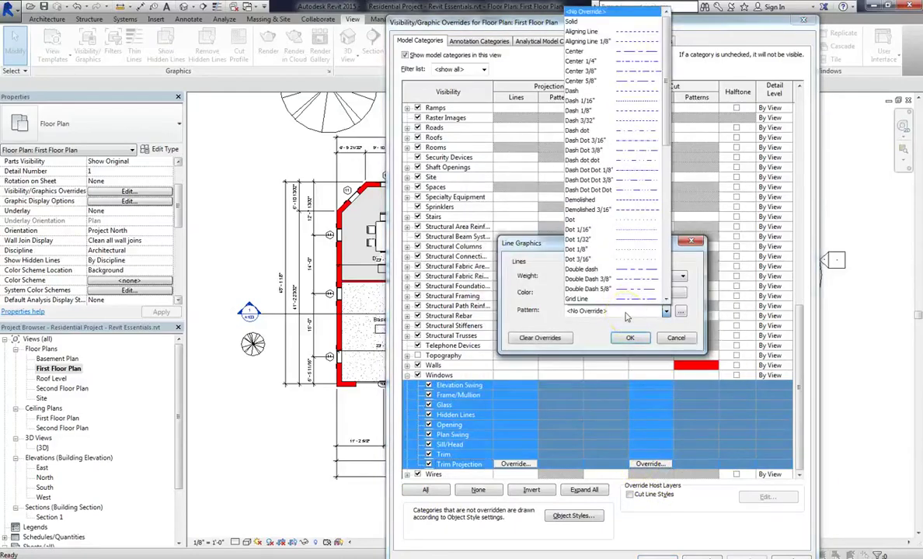
left_click(626, 315)
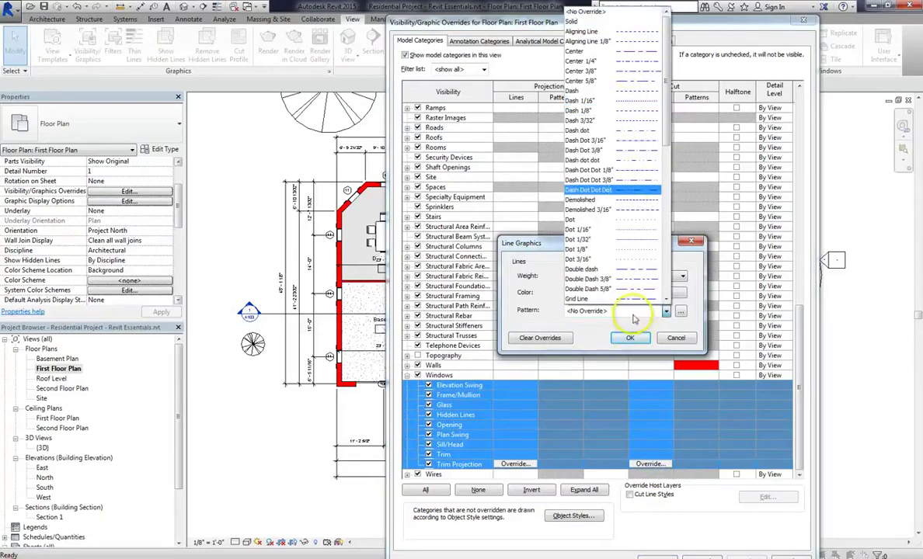
left_click(595, 22)
left_click(630, 338)
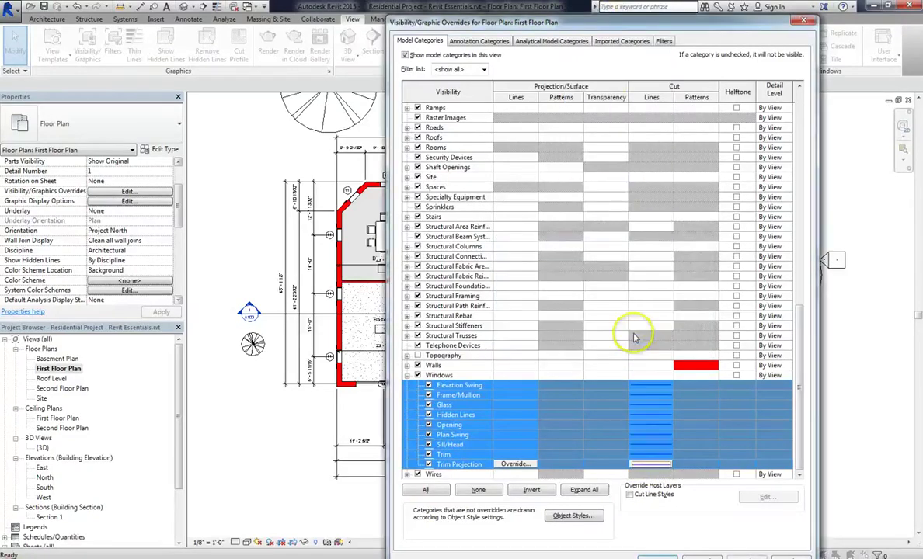
left_click(752, 556)
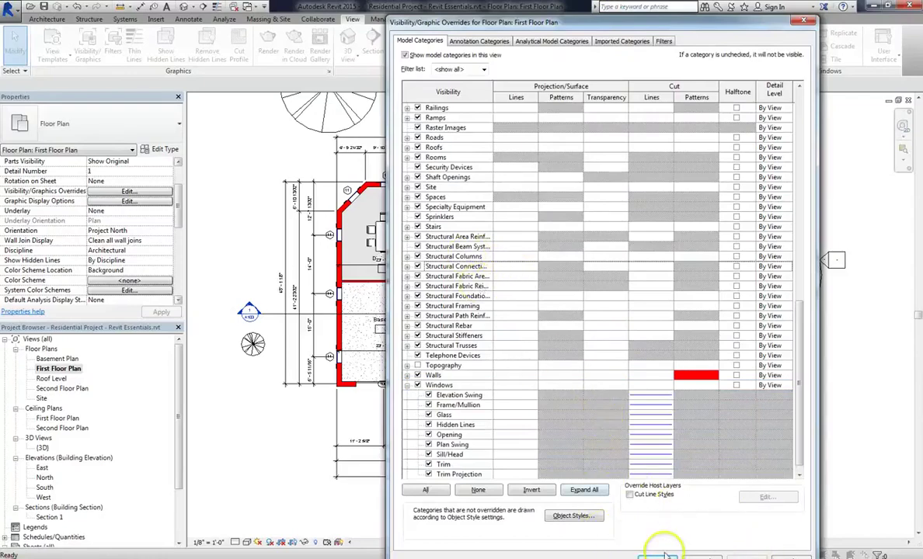
left_click(537, 286)
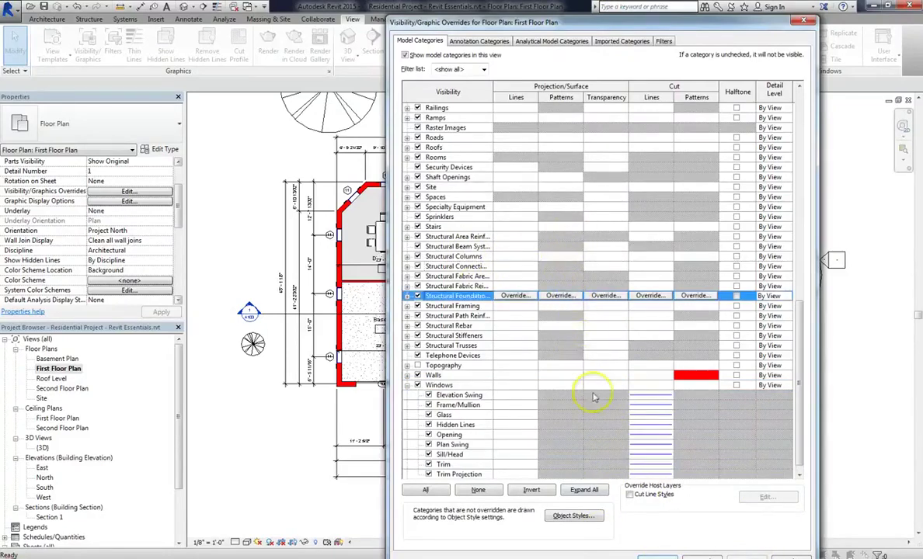
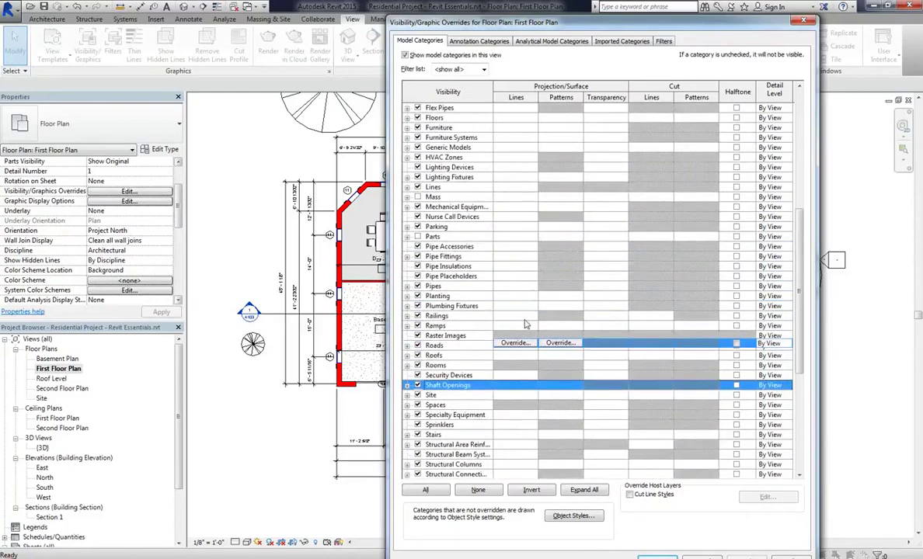
- Select and expand the Floors category in Visibility/Graphics, reviewing its subcategories
left_click(533, 200)
scroll(533, 200, "up", 2)
left_click(519, 157)
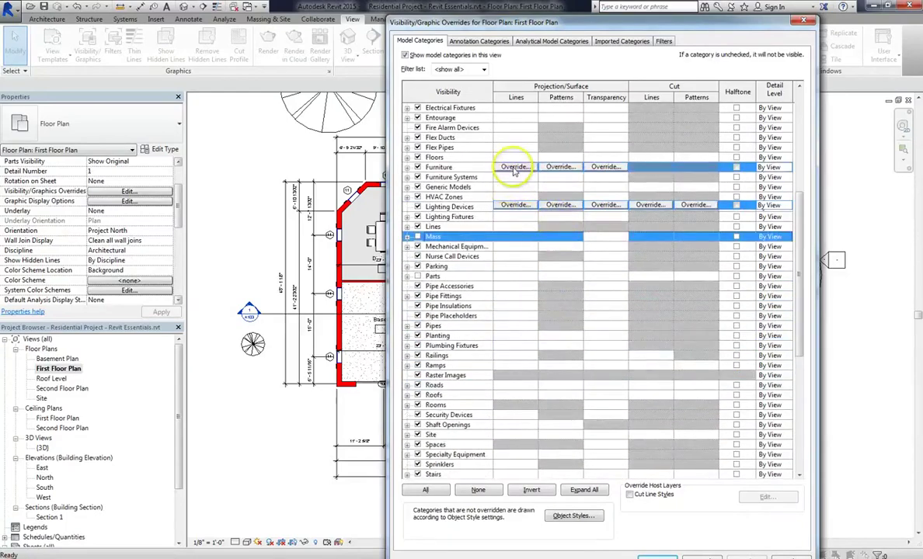
left_click(406, 157)
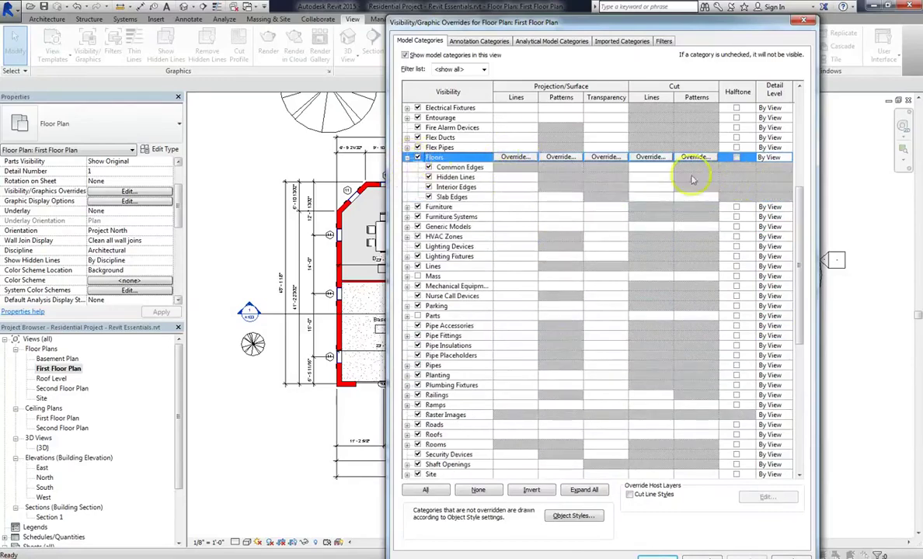
left_click(658, 195)
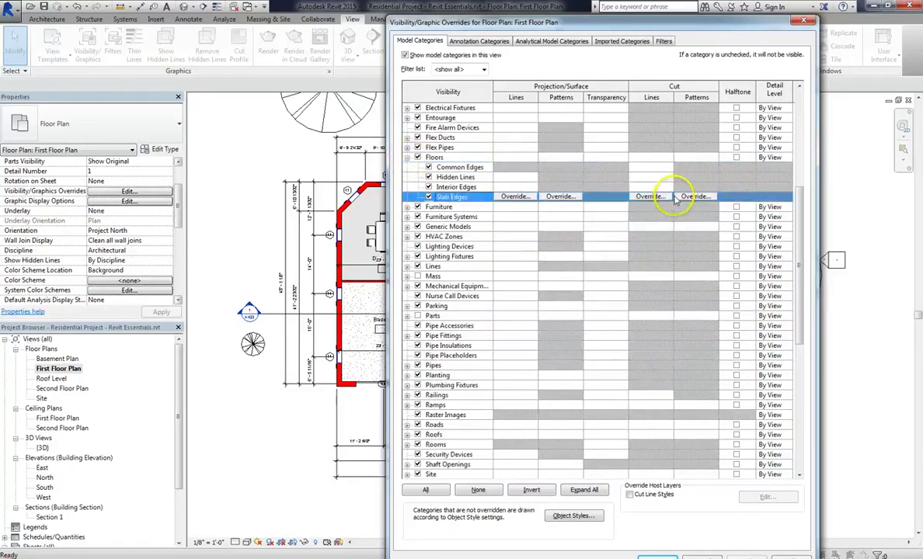
left_click(516, 178)
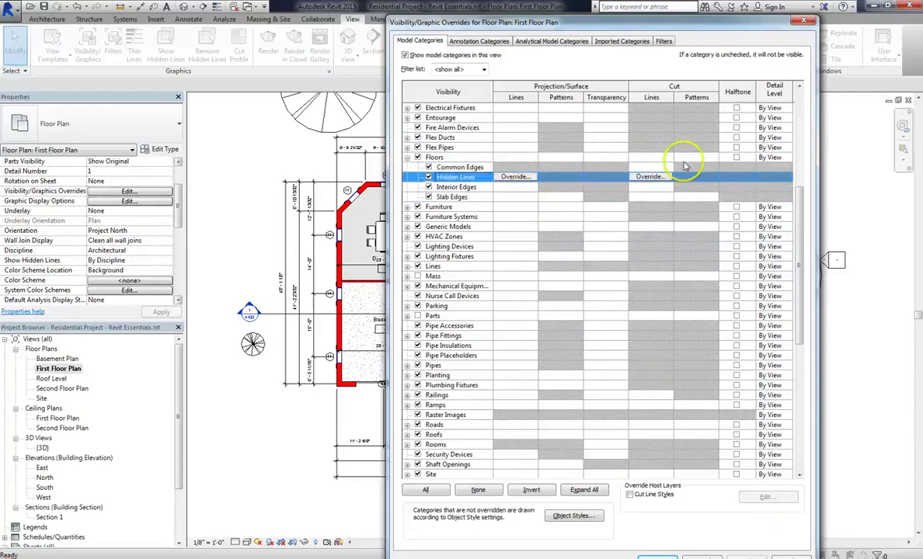
left_click(657, 158)
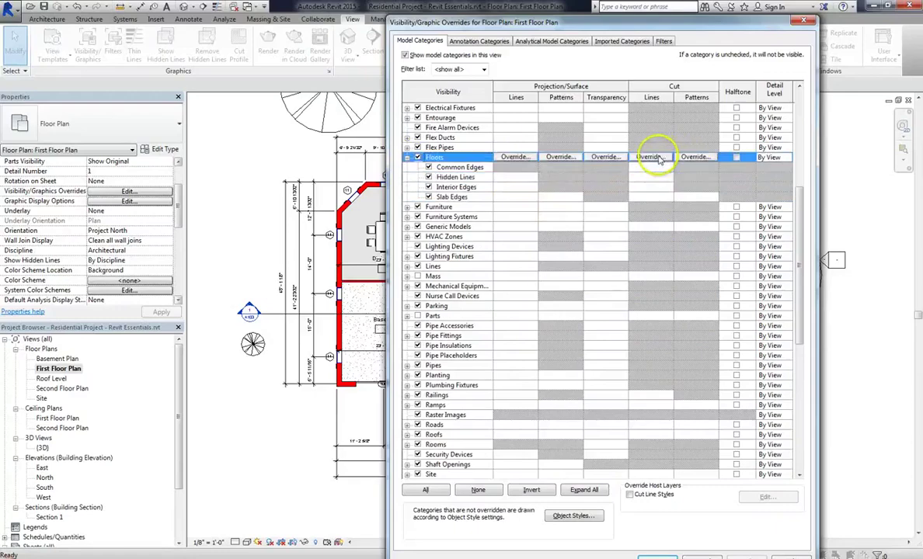
- Override the floor surface pattern with a light grey (192-192-192) solid fill and apply it
left_click(573, 158)
left_click(604, 354)
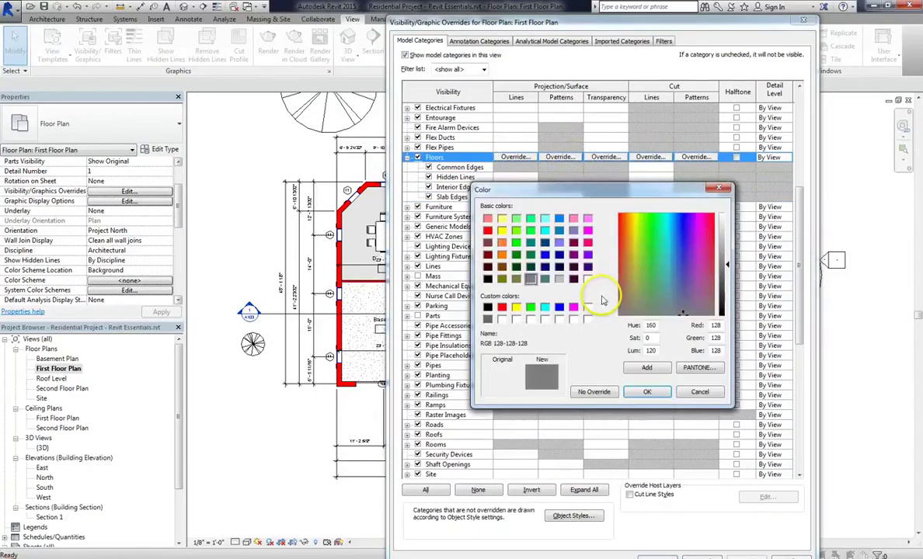
left_click(531, 278)
left_click(559, 279)
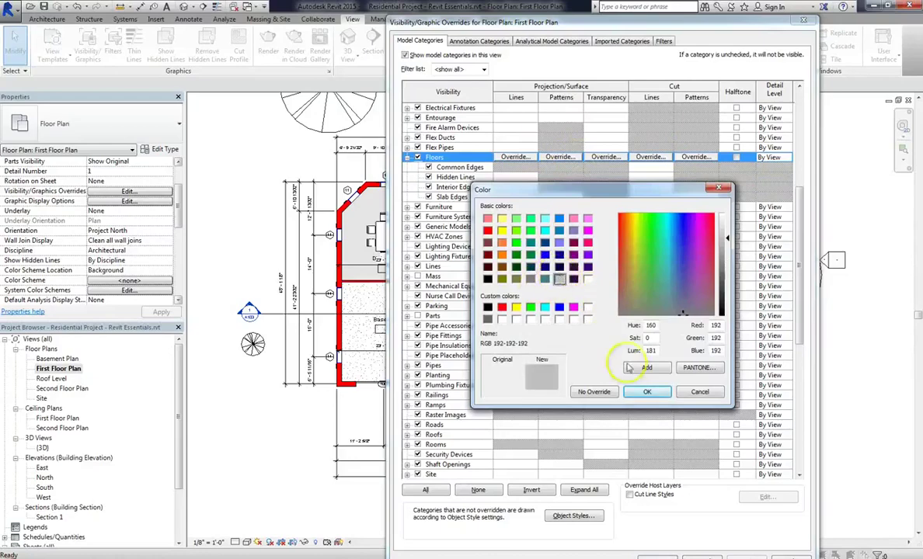
left_click(648, 392)
left_click(614, 310)
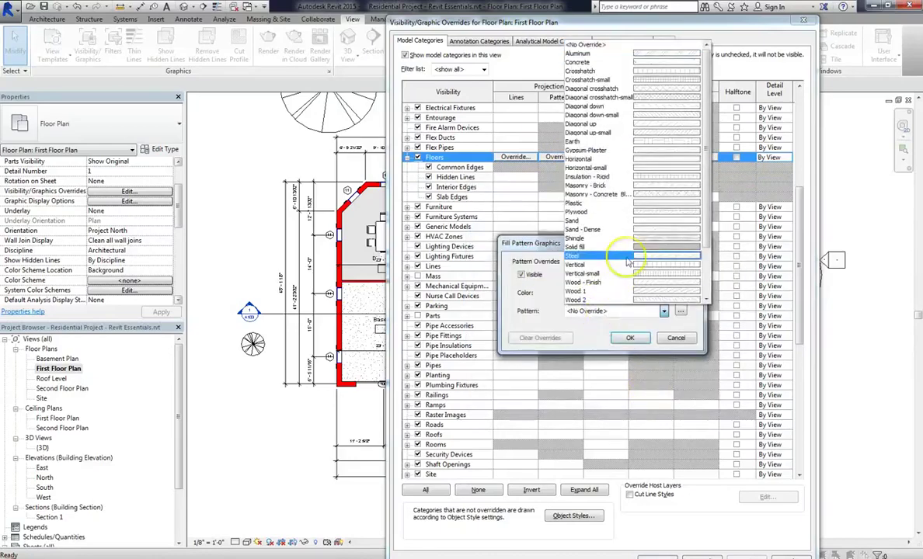
left_click(624, 249)
left_click(630, 338)
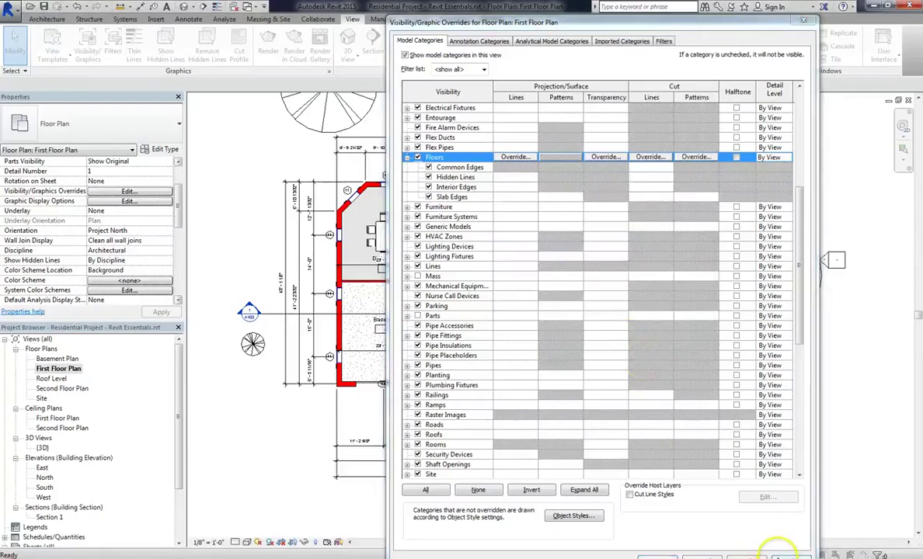
left_click(781, 553)
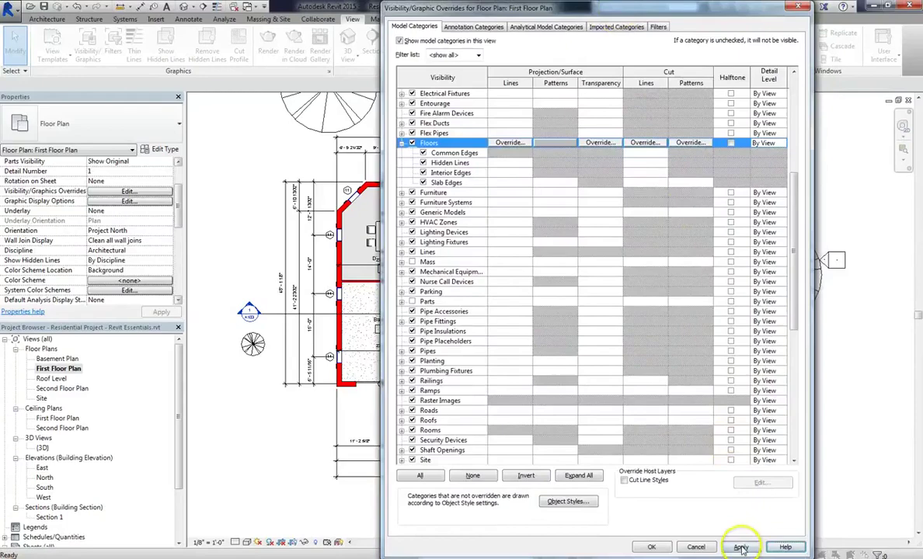
left_click(740, 547)
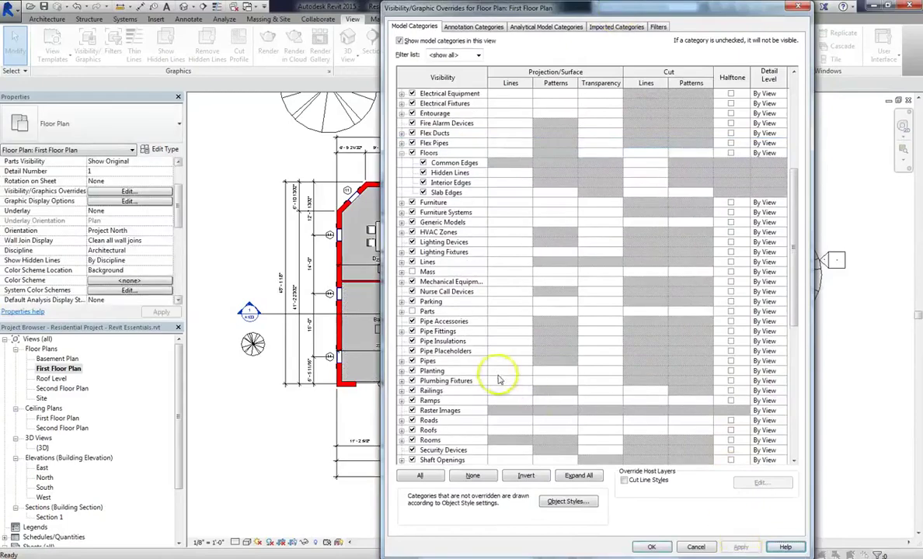
- Close the overrides and pan around the First Floor Plan to check the grey floors
left_click(651, 547)
scroll(336, 375, "up", 4)
scroll(426, 270, "up", 1)
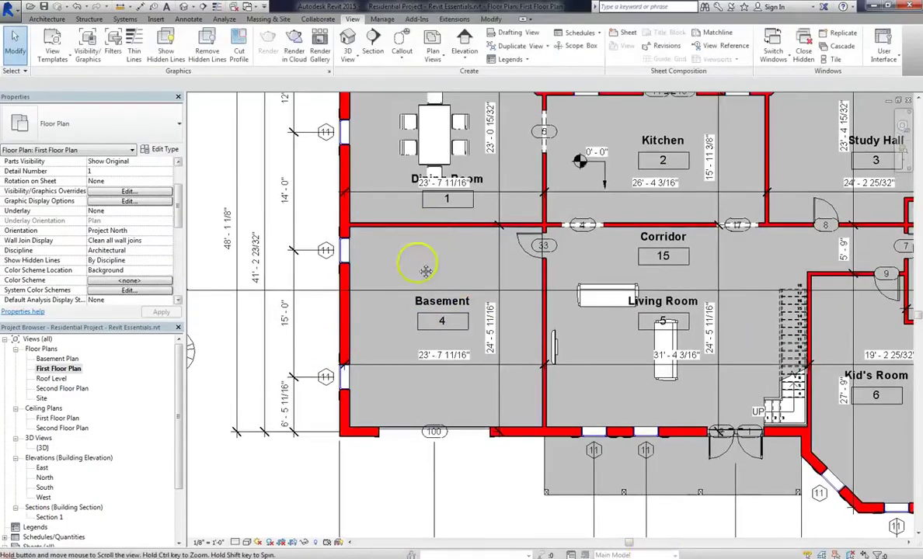
middle_click_drag(426, 270, 397, 375)
middle_click_drag(551, 403, 457, 304)
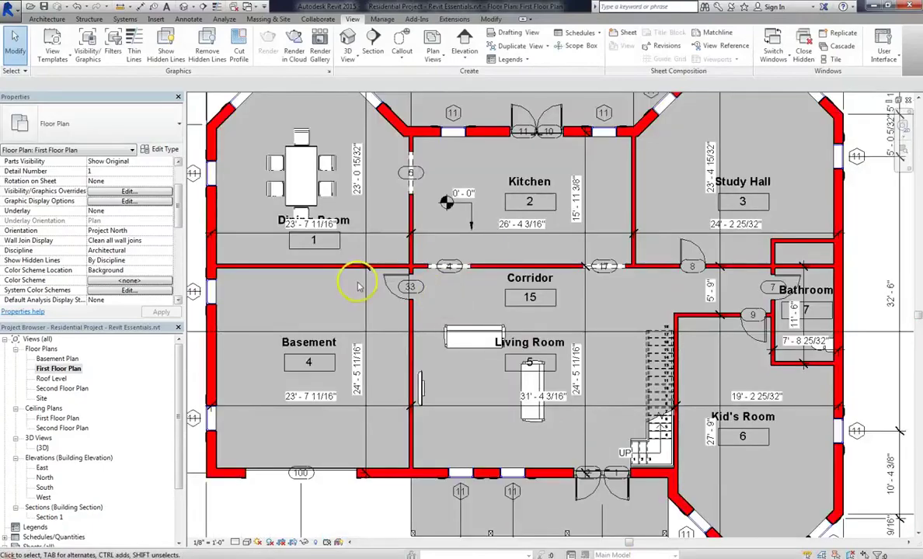
scroll(529, 326, "down", 1)
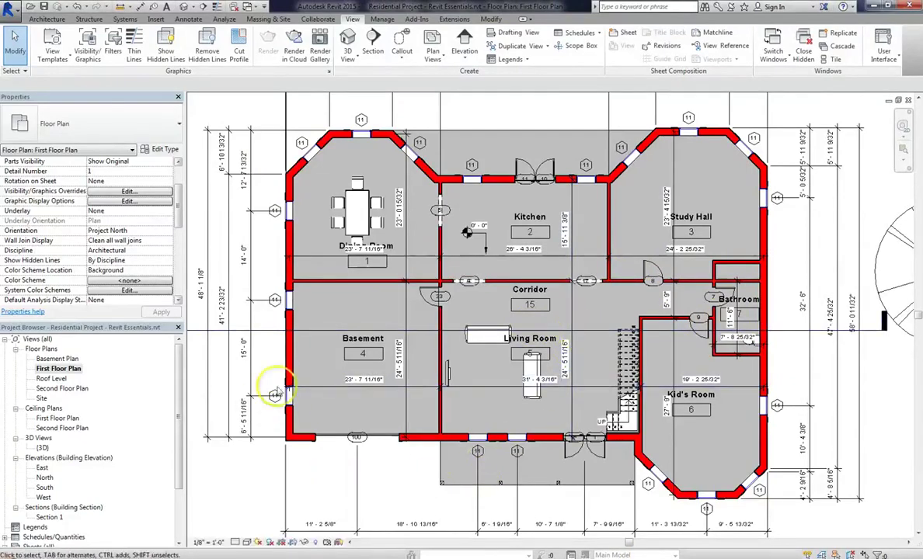
- Select First Floor Plan in the Project Browser and bring up the View Templates options
scroll(558, 265, "down", 1)
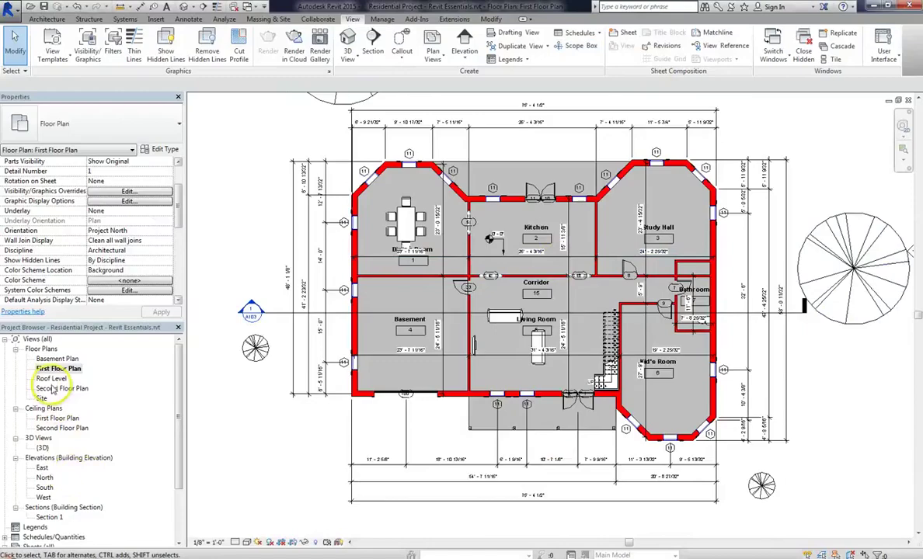
left_click(56, 369)
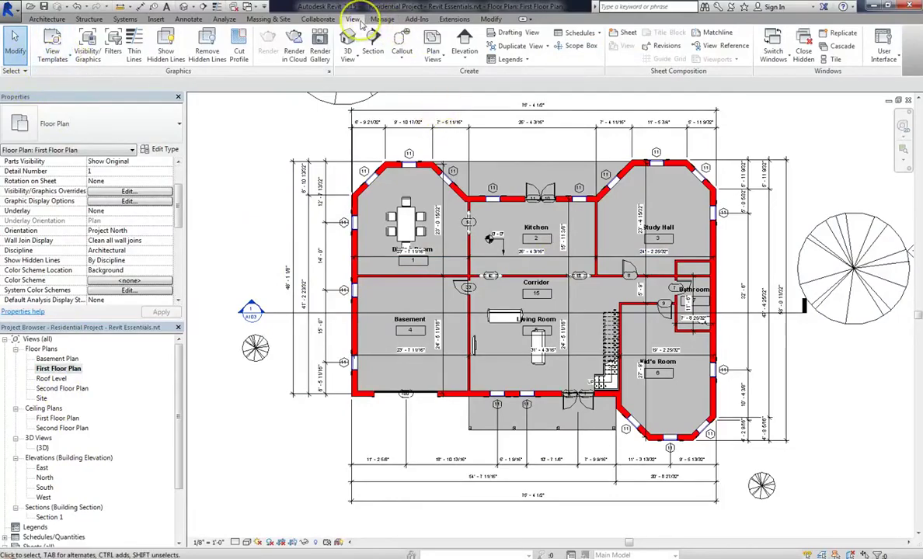
left_click(52, 55)
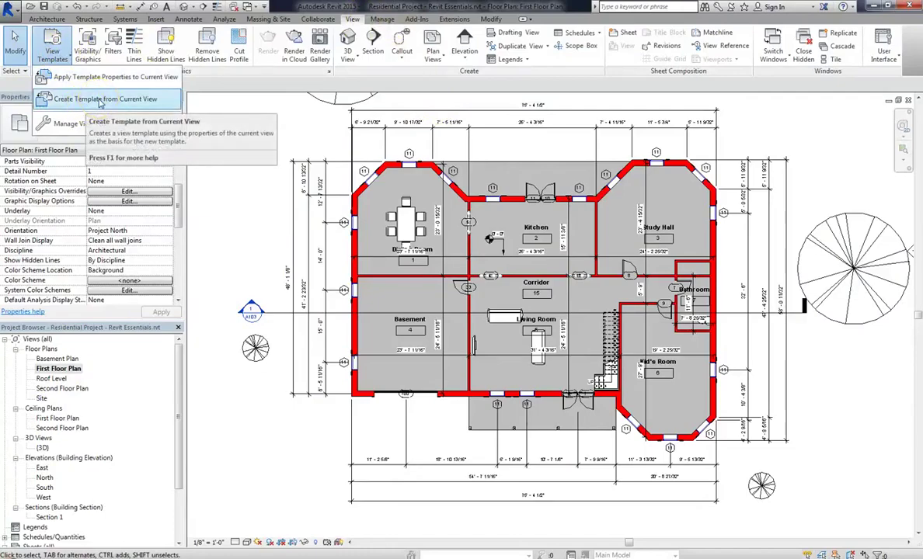
mouse_move(105, 99)
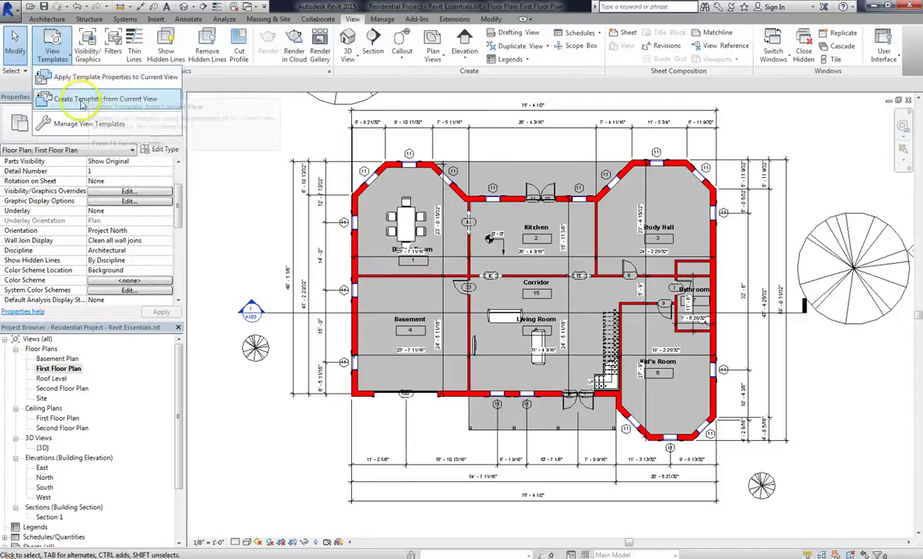
- Create 'Construction Template' from the current view and enlarge the View Templates dialog
left_click(82, 101)
type("Construction Template")
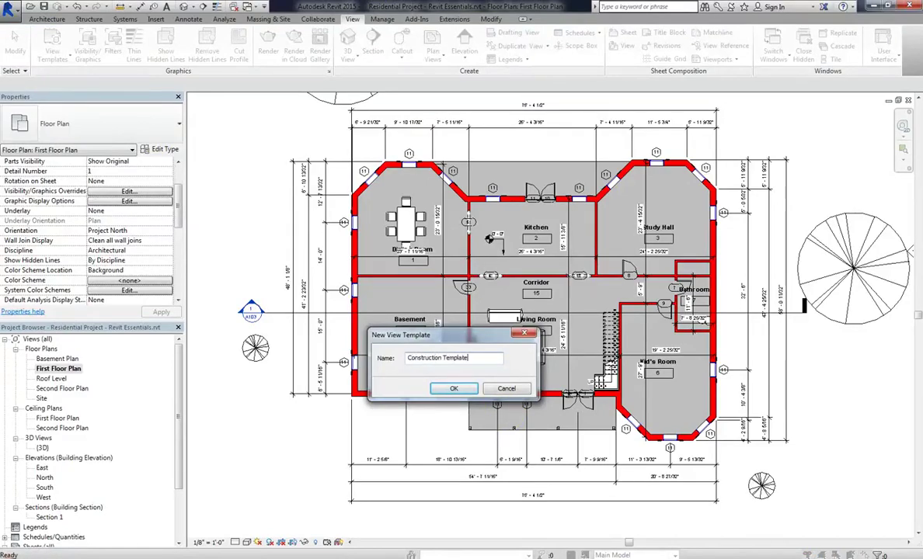
left_click(454, 390)
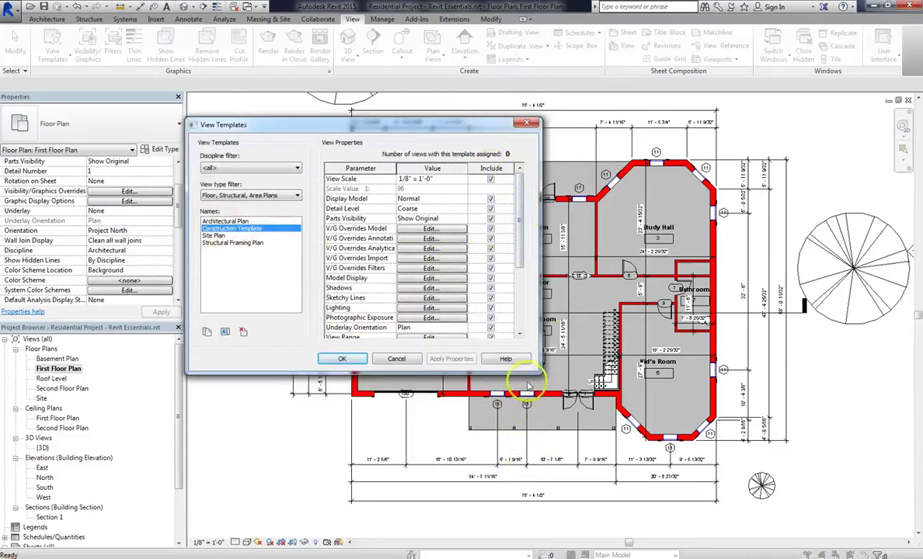
left_click_drag(534, 372, 556, 520)
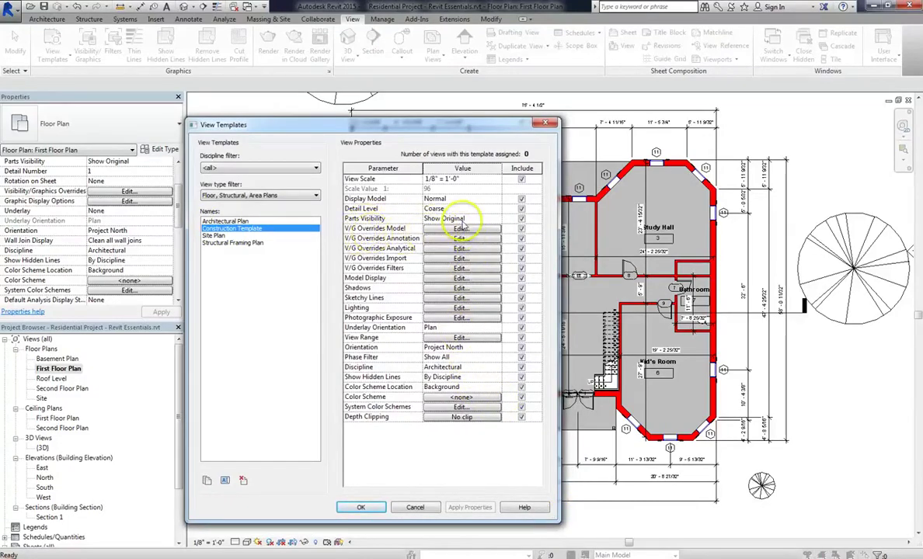
- Review the template's Model and Imported category overrides, then uncheck Include for View Scale
left_click(461, 228)
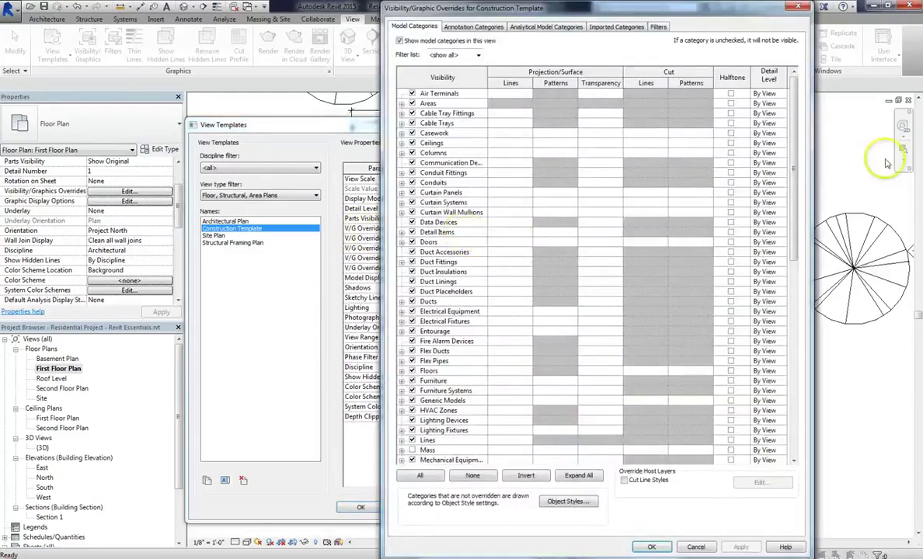
left_click_drag(799, 184, 798, 366)
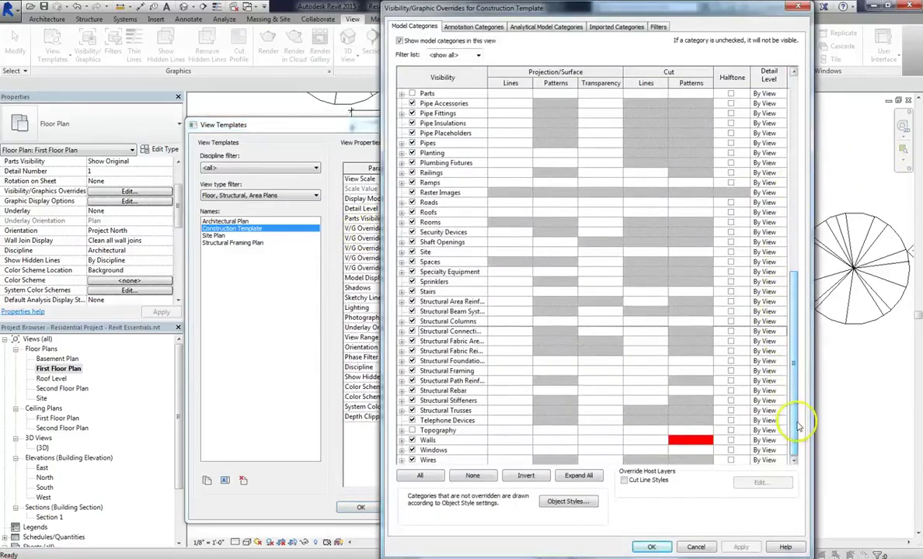
left_click_drag(797, 365, 806, 187)
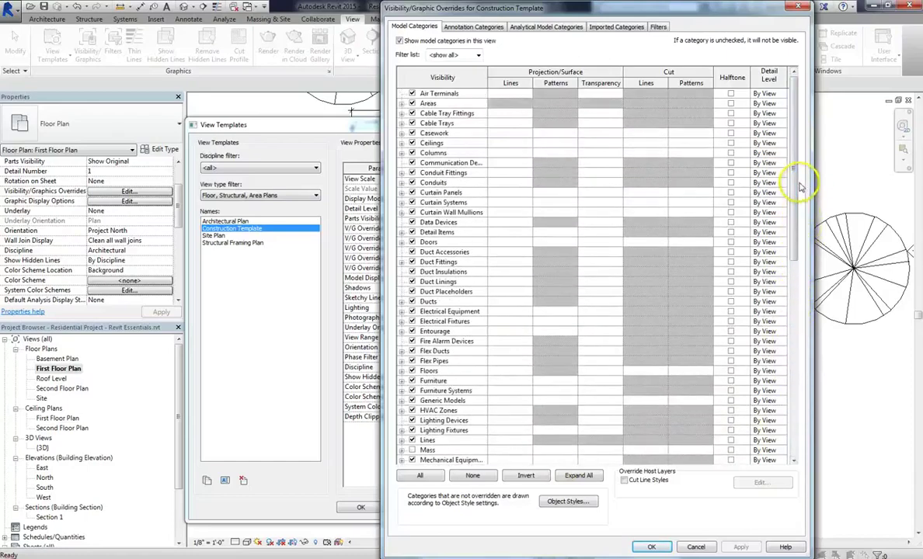
left_click(651, 547)
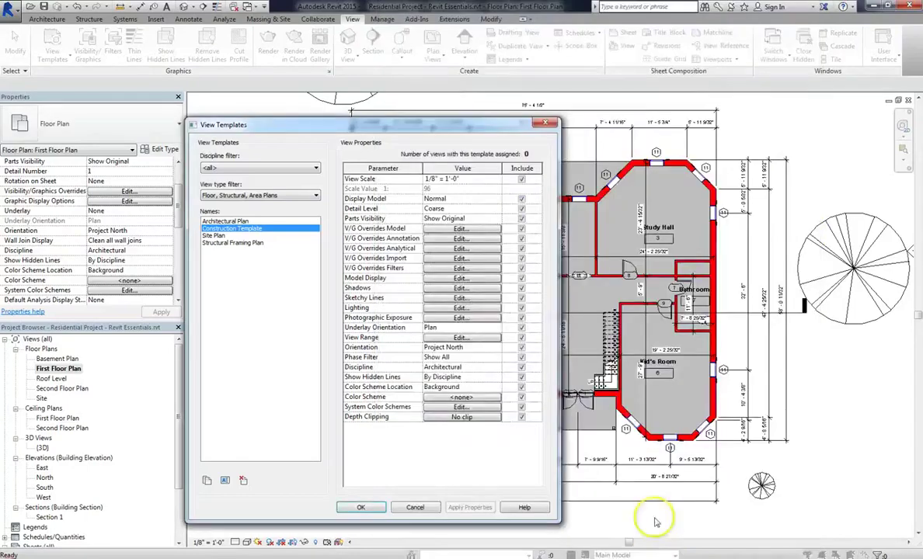
left_click(448, 265)
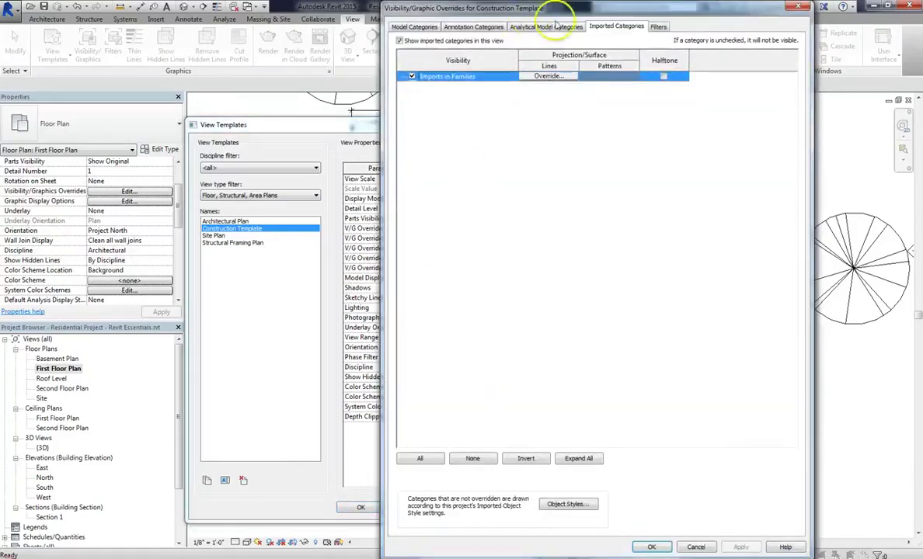
left_click(796, 8)
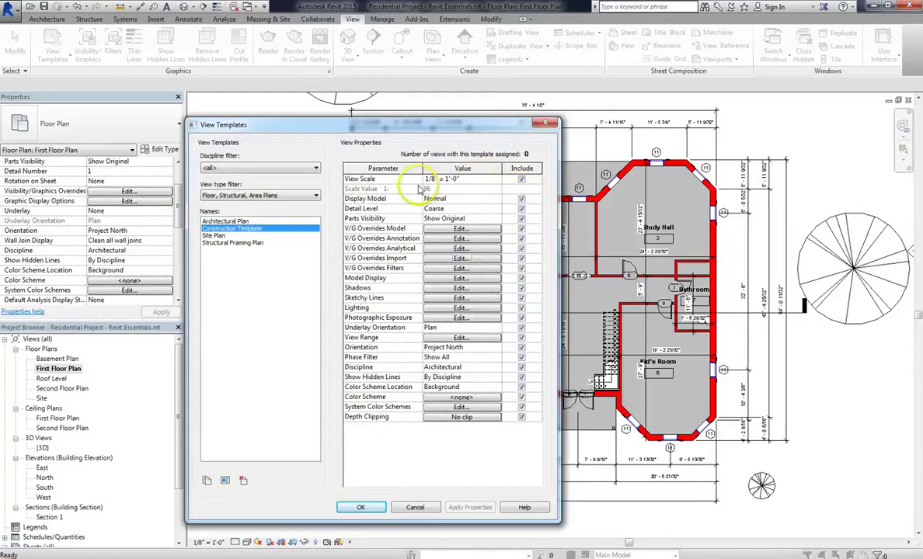
left_click(523, 180)
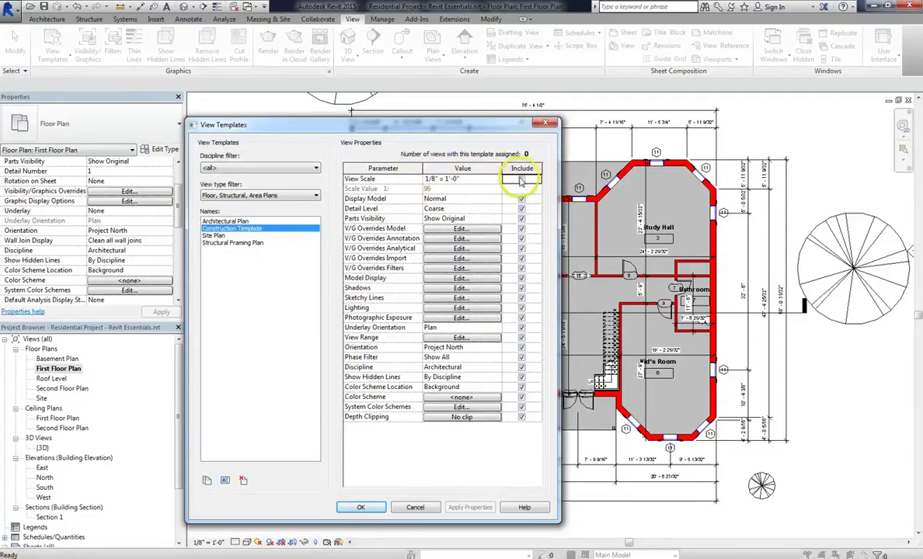
- Choose Construction Template as the First Floor Plan's view template in Properties and apply it
left_click(372, 507)
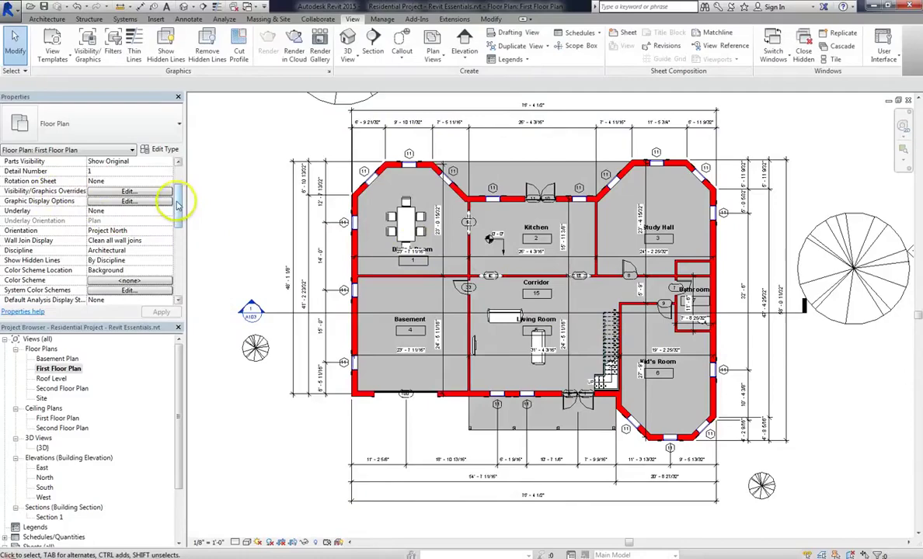
left_click_drag(178, 204, 179, 237)
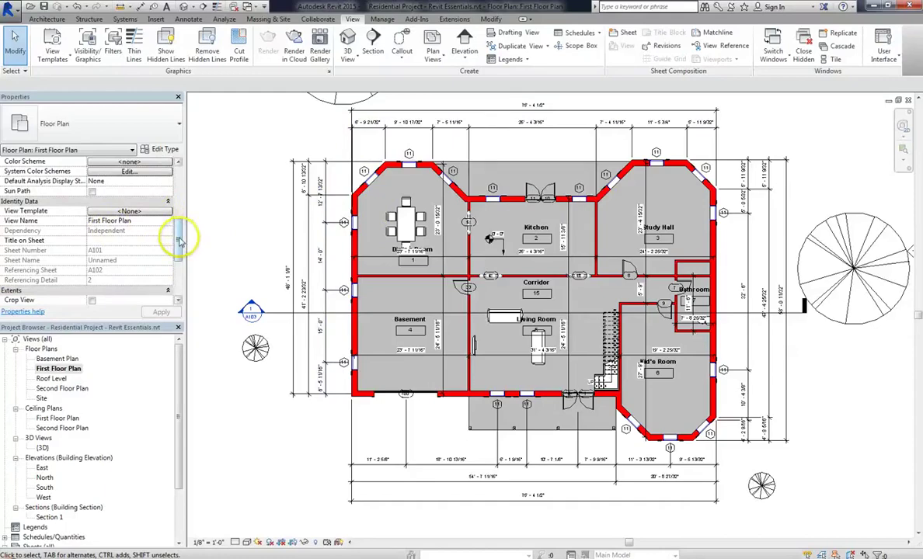
left_click_drag(179, 241, 178, 222)
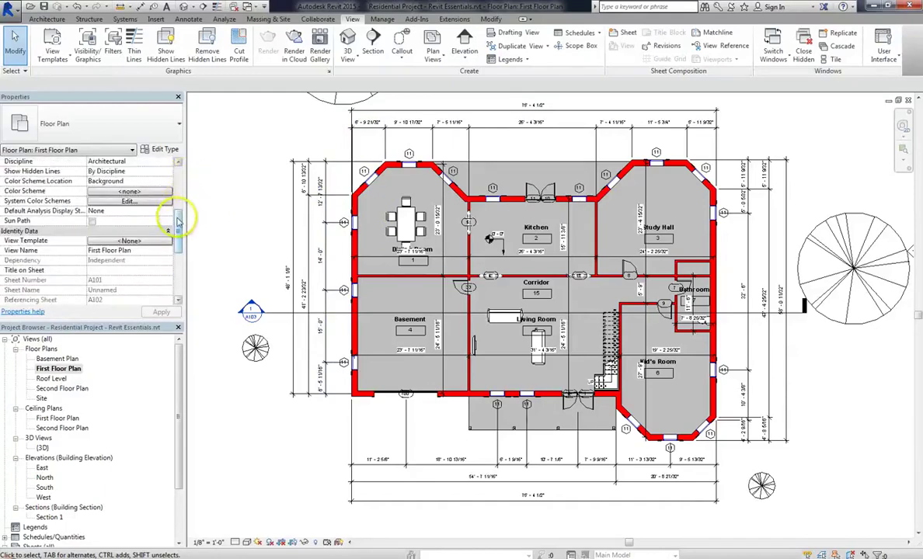
left_click(155, 243)
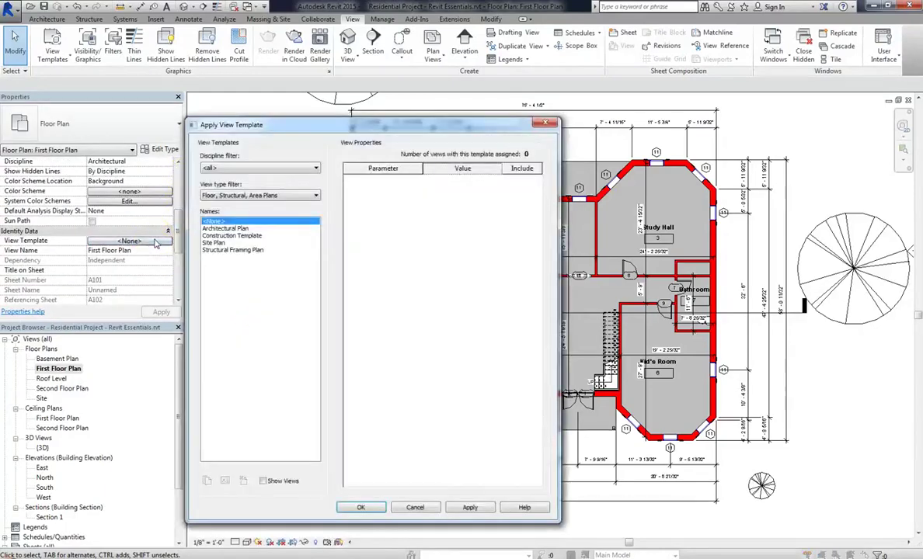
left_click(232, 236)
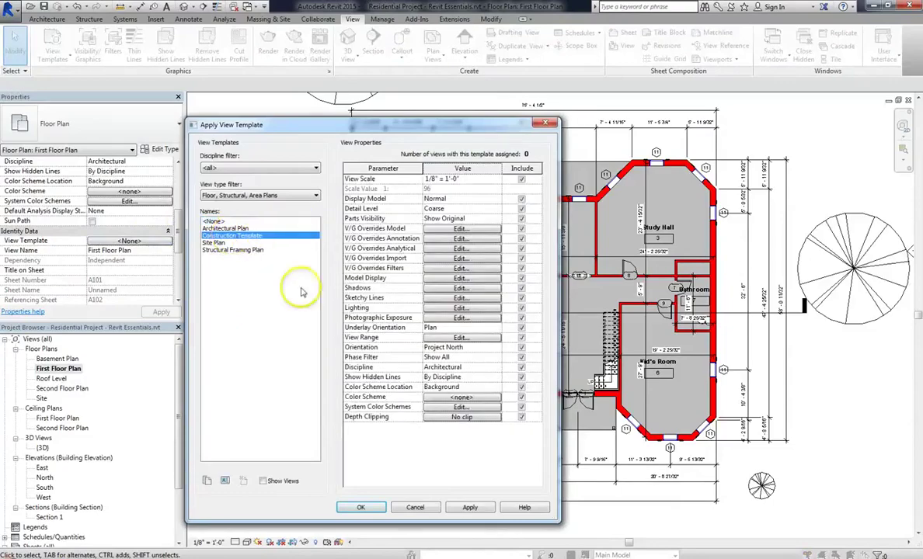
left_click(472, 509)
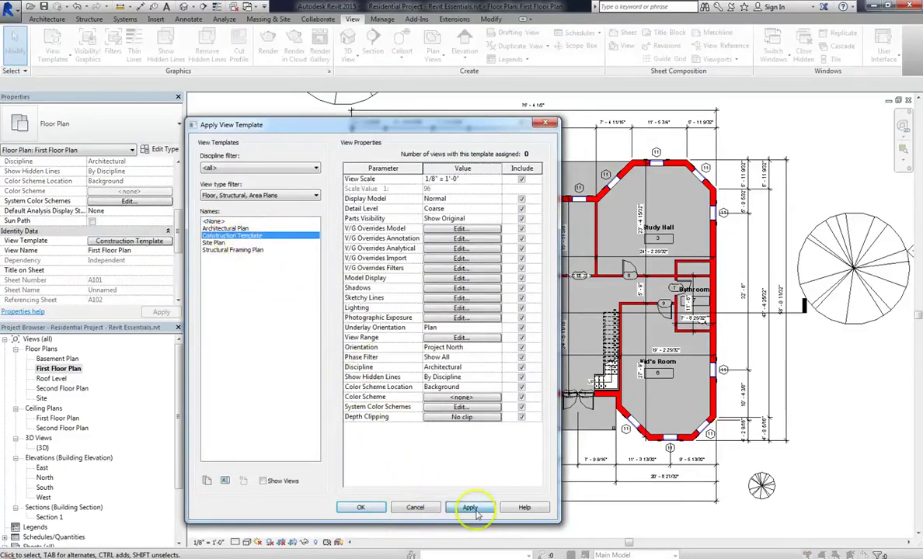
left_click(361, 507)
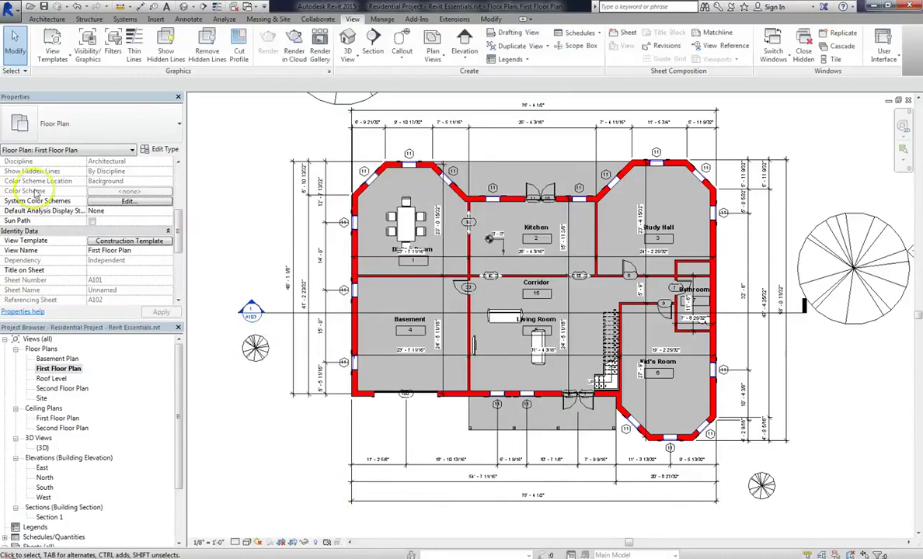
scroll(175, 227, "up", 3)
scroll(176, 226, "up", 4)
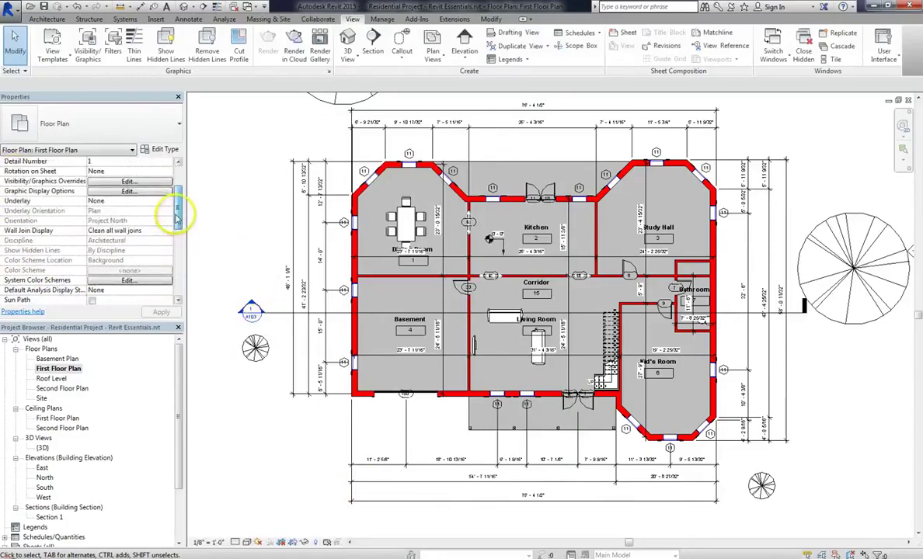
scroll(176, 225, "down", 3)
scroll(176, 227, "down", 3)
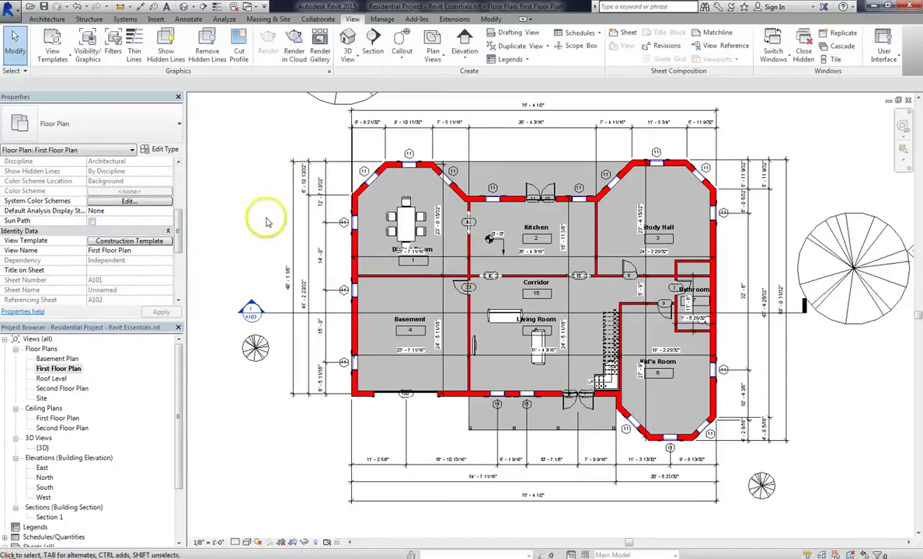
- Open Visibility/Graphics with VG, step through the model categories, and close it
key("v")
key("g")
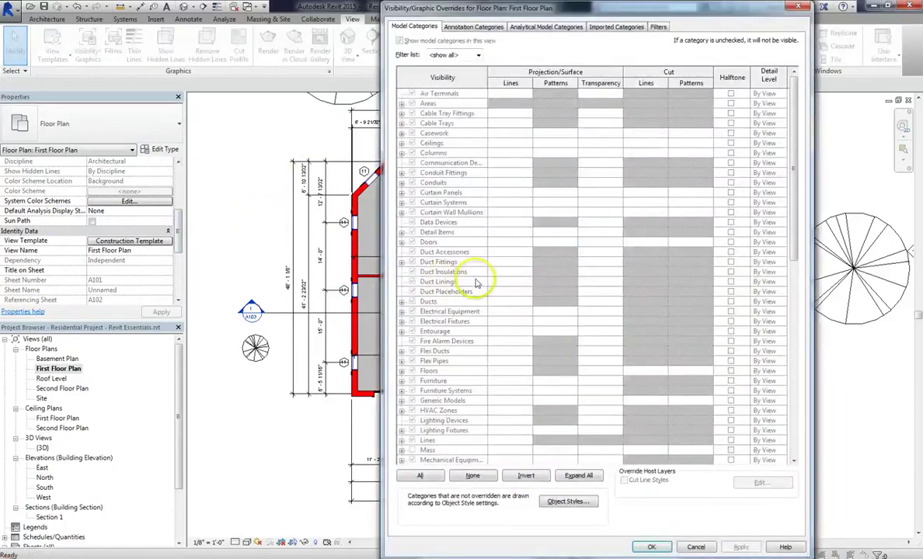
left_click(468, 222)
key("Up")
key("Up")
key("Up")
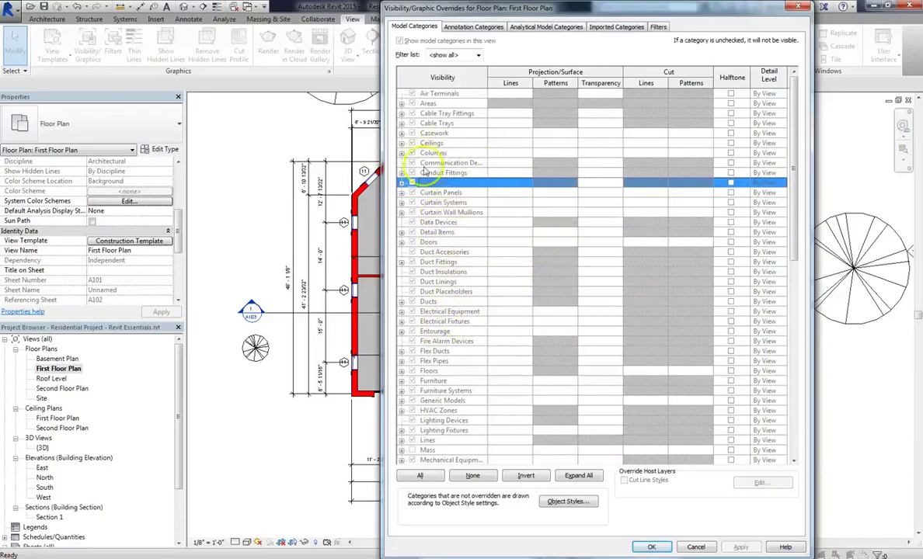
left_click(799, 7)
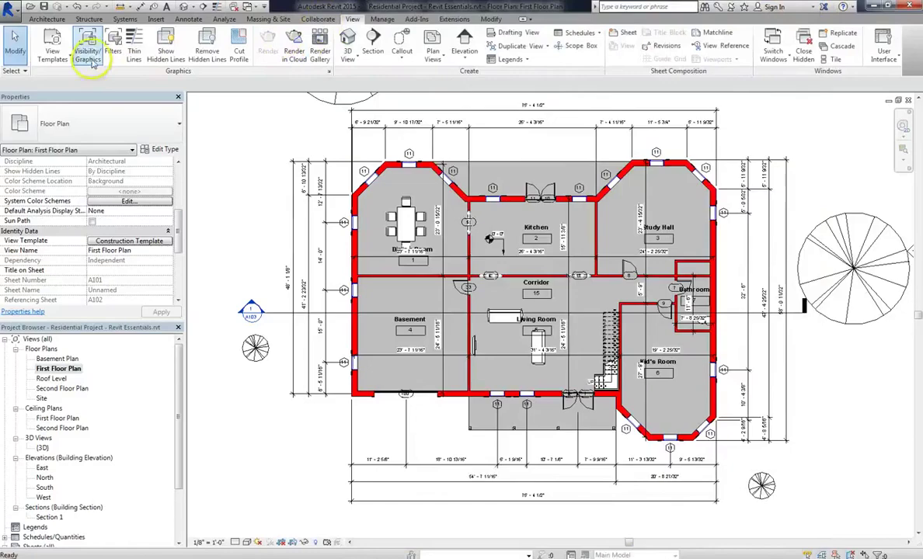
- Browse the Annotation, Analytical, Imported and Filters tabs of Visibility/Graphics, closing without changes
left_click(88, 53)
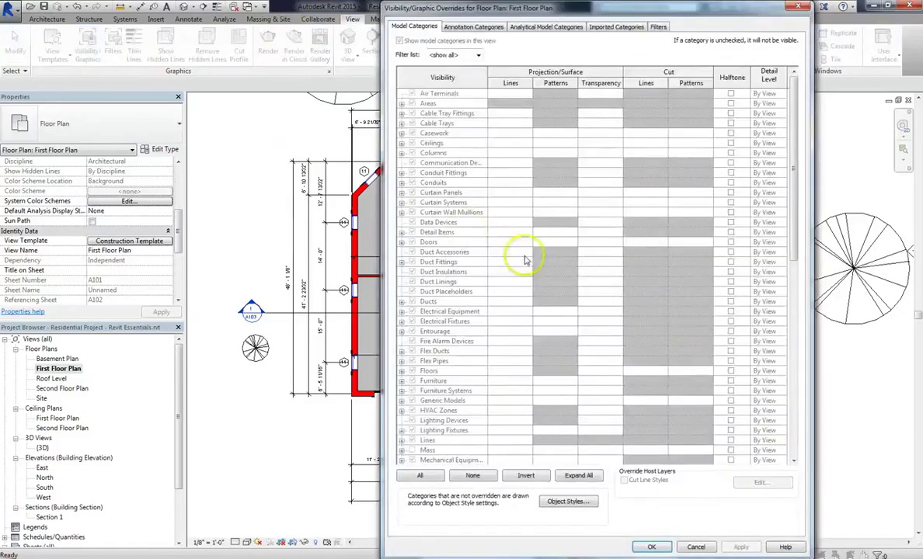
left_click(483, 27)
left_click(529, 29)
left_click(616, 27)
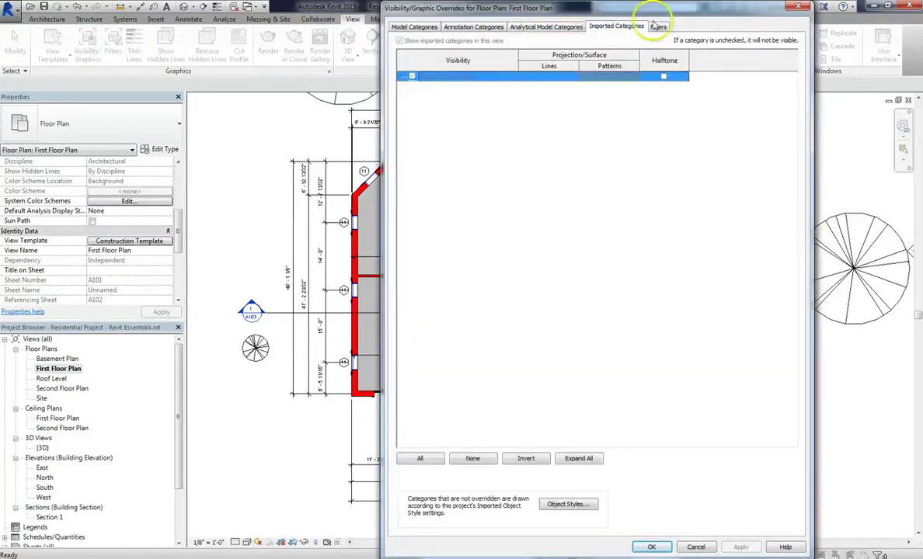
left_click(658, 27)
left_click(424, 26)
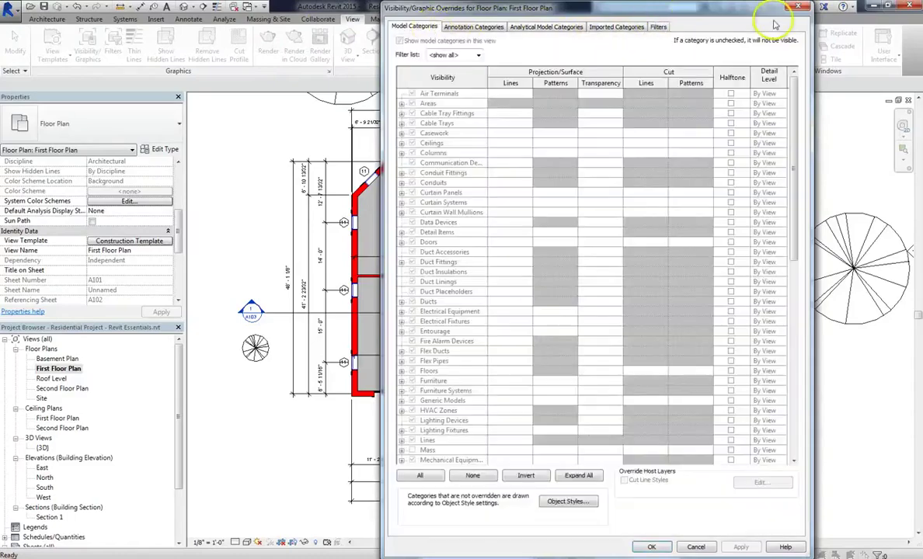
left_click(790, 8)
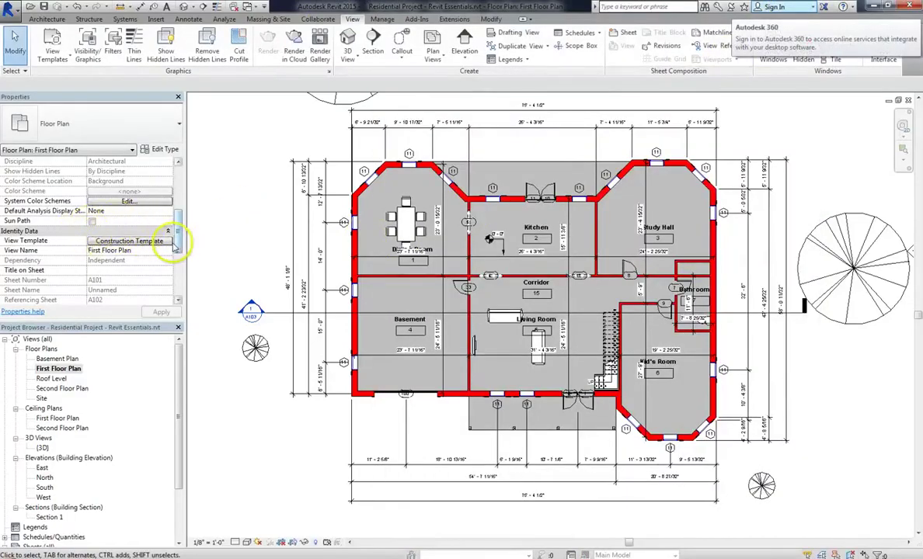
- Open the Second Floor Plan and choose Construction Template as its view template in Properties
double_click(70, 388)
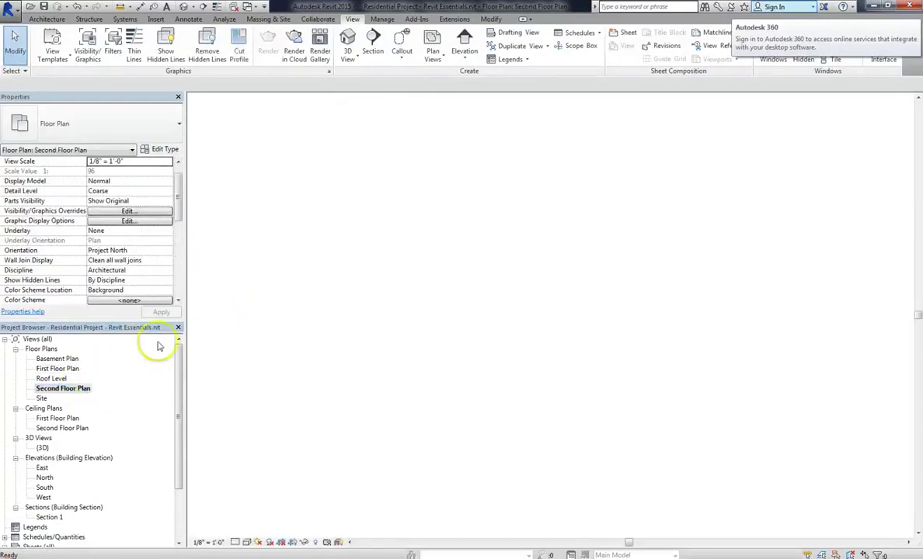
left_click_drag(179, 199, 171, 247)
left_click(152, 221)
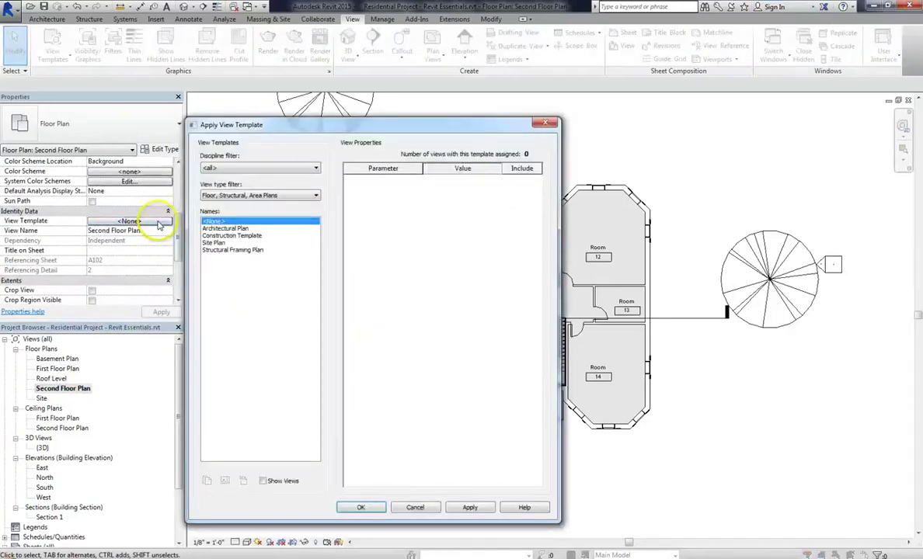
left_click(230, 235)
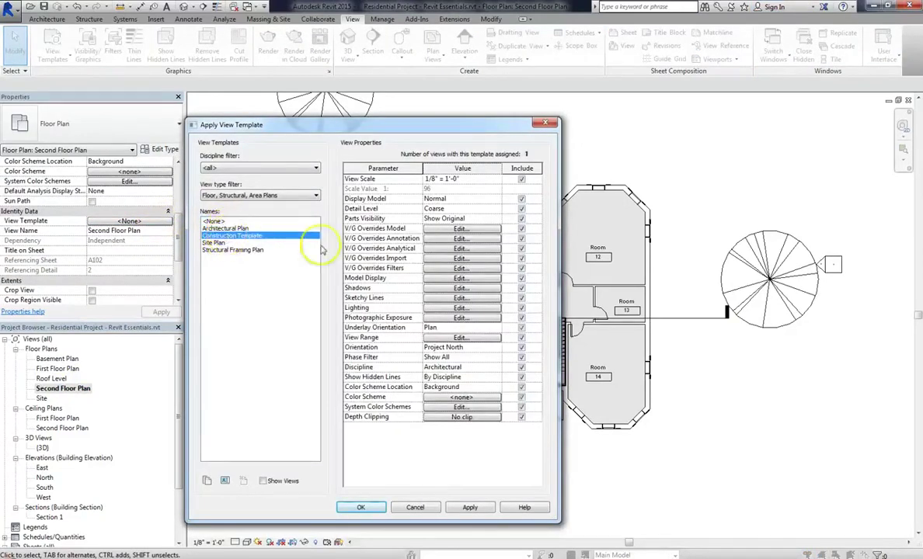
left_click(470, 507)
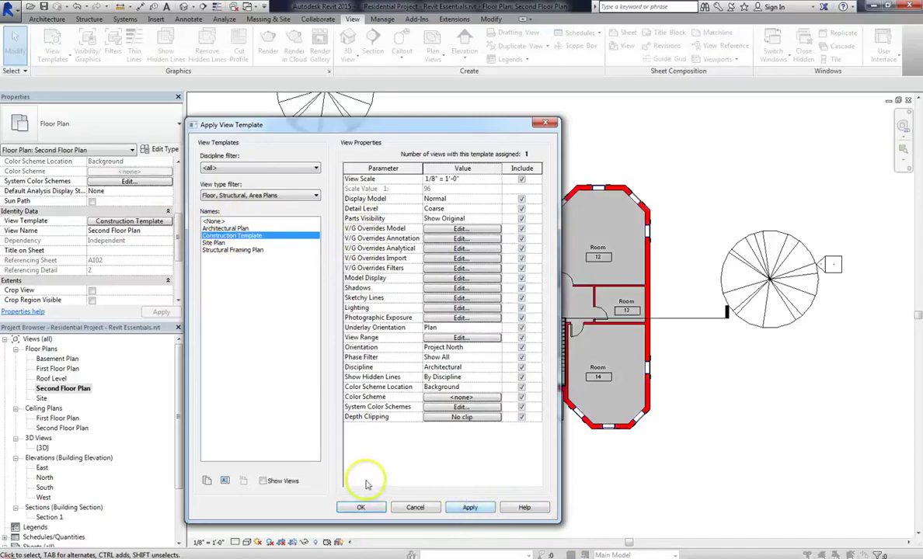
left_click(362, 507)
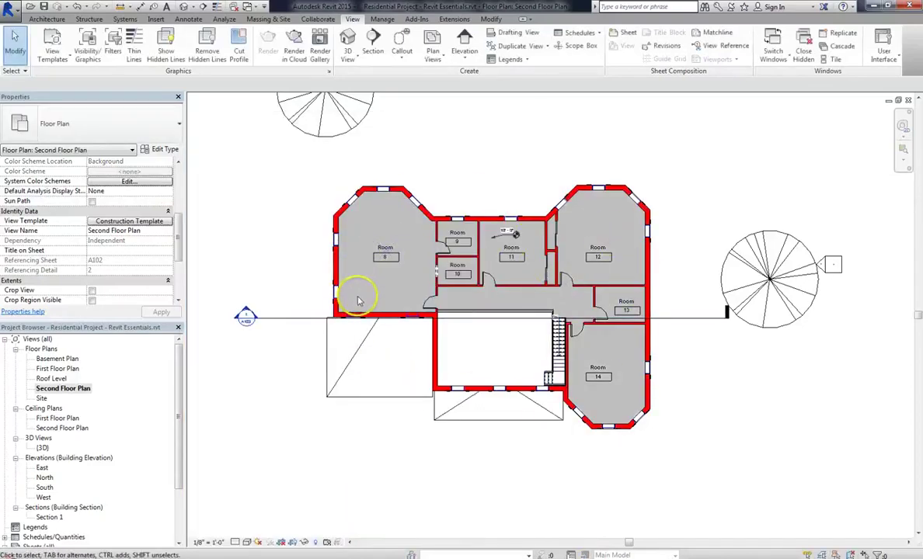
- Switch between the First and Second Floor Plans to compare styling, ending on the first floor
scroll(355, 297, "up", 3)
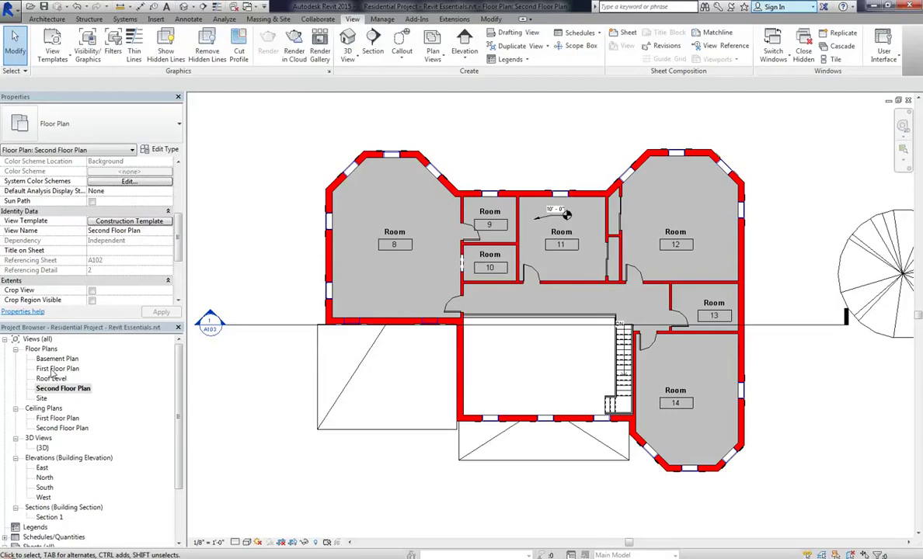
double_click(65, 371)
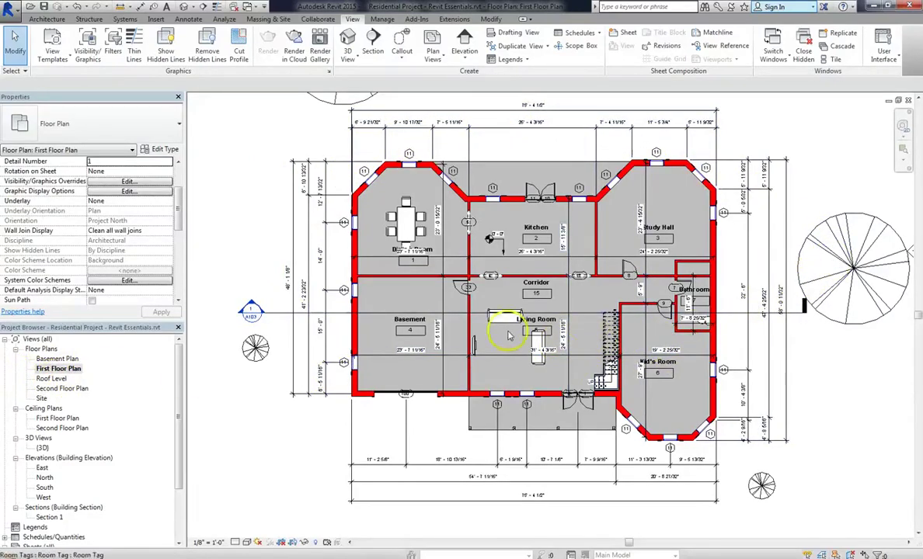
scroll(501, 326, "up", 2)
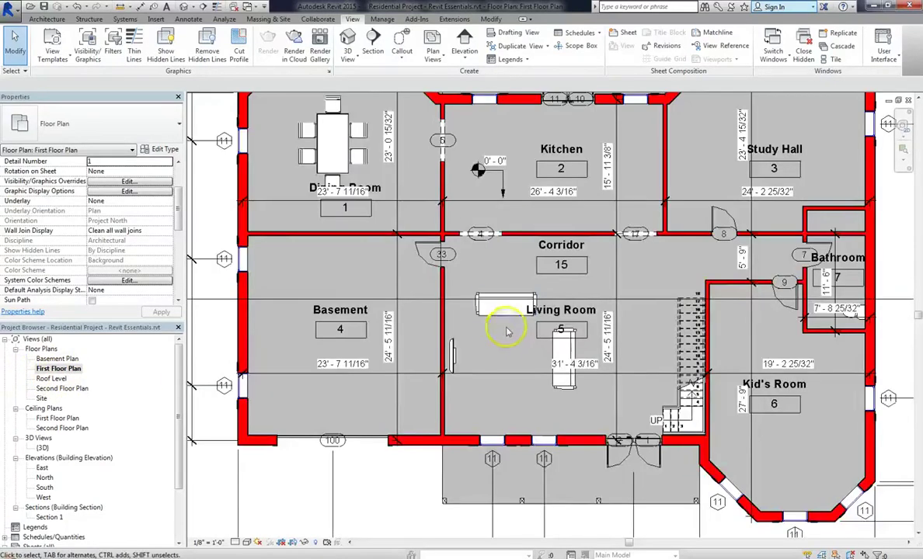
double_click(56, 388)
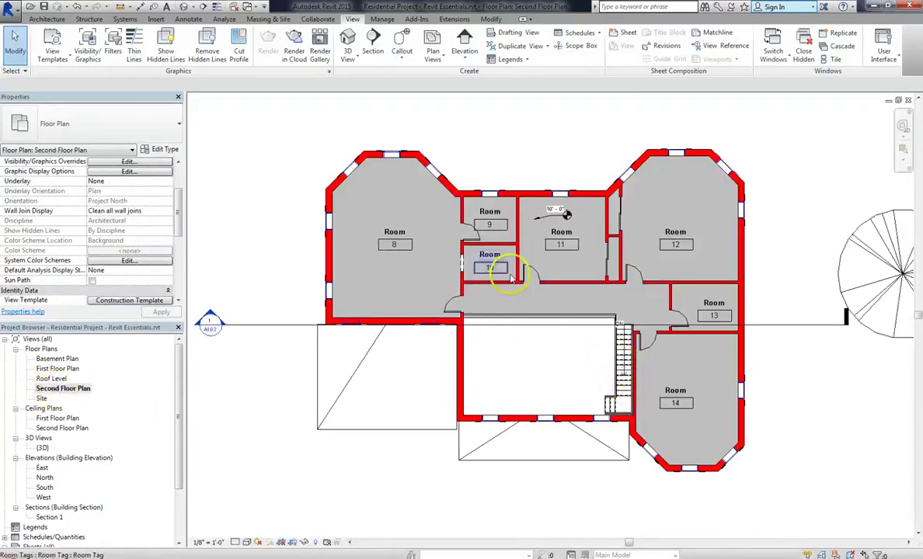
double_click(57, 369)
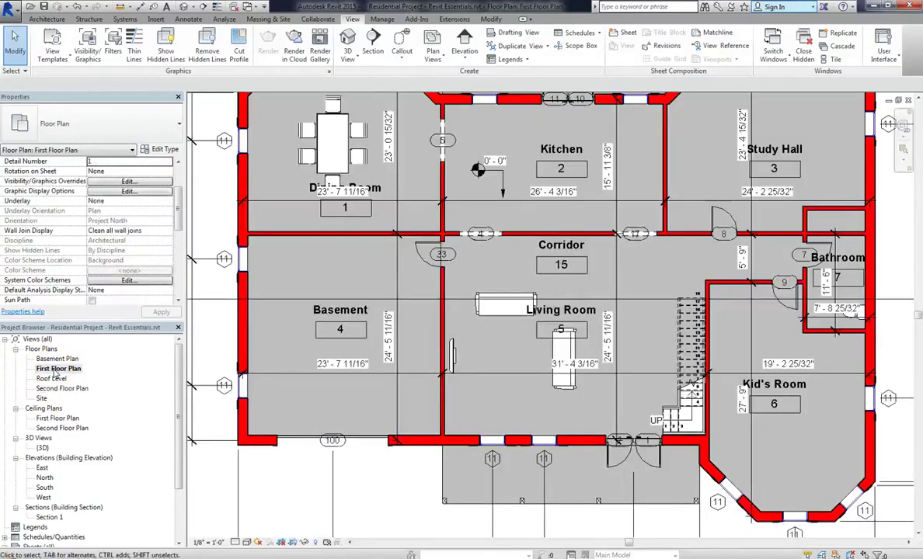
scroll(494, 359, "down", 1)
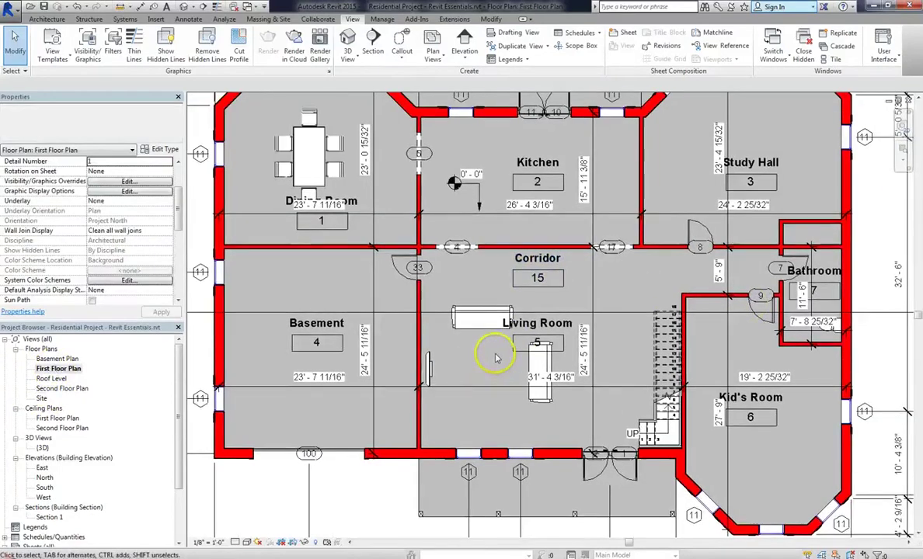
scroll(494, 354, "down", 1)
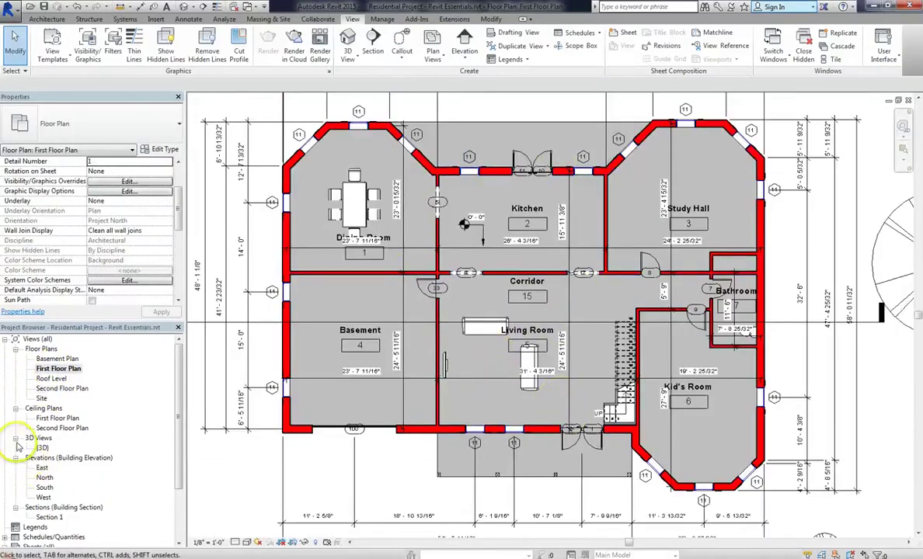
scroll(174, 251, "down", 5)
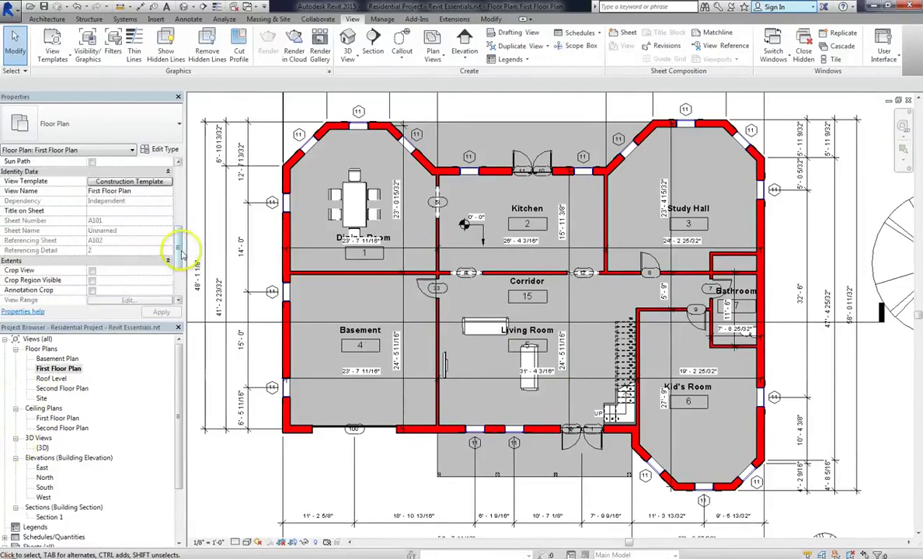
- Check the First Floor Plan's view template setting in Properties, closing without changes
left_click(165, 183)
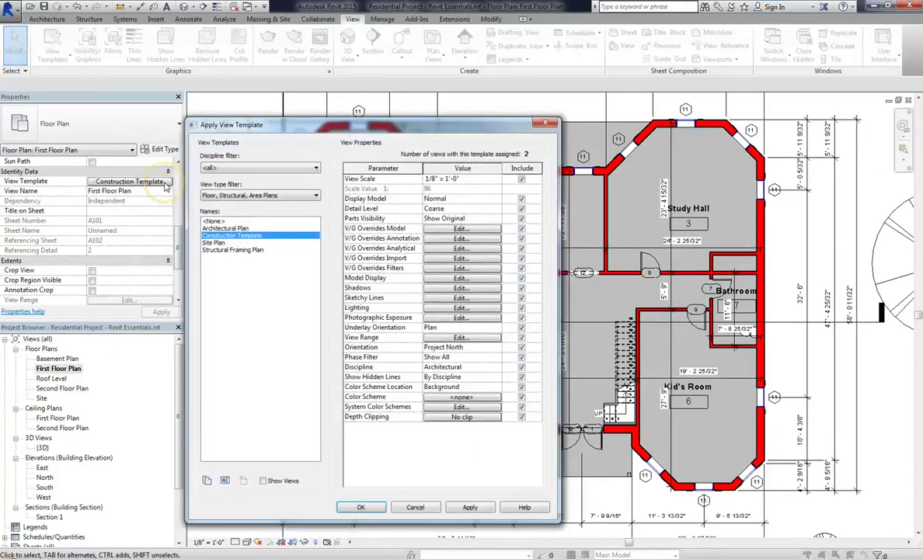
left_click(544, 123)
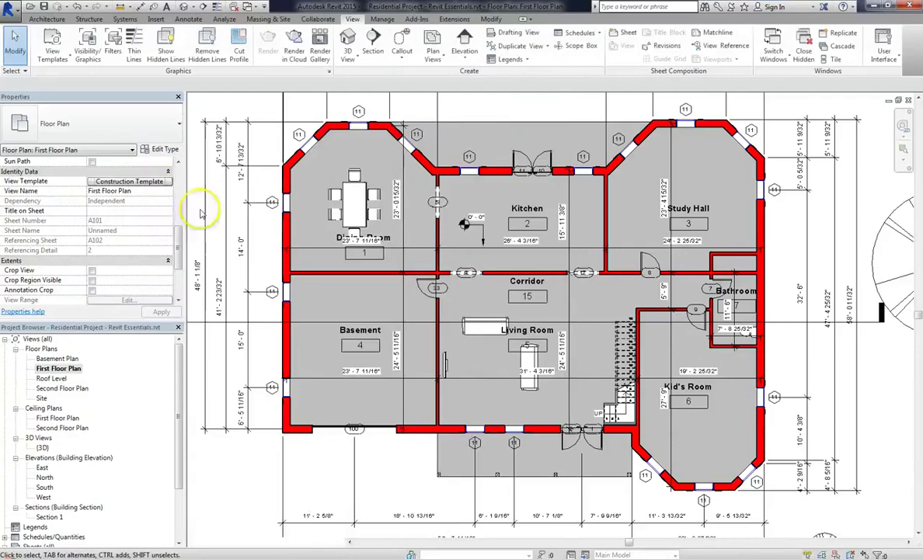
left_click_drag(181, 237, 187, 198)
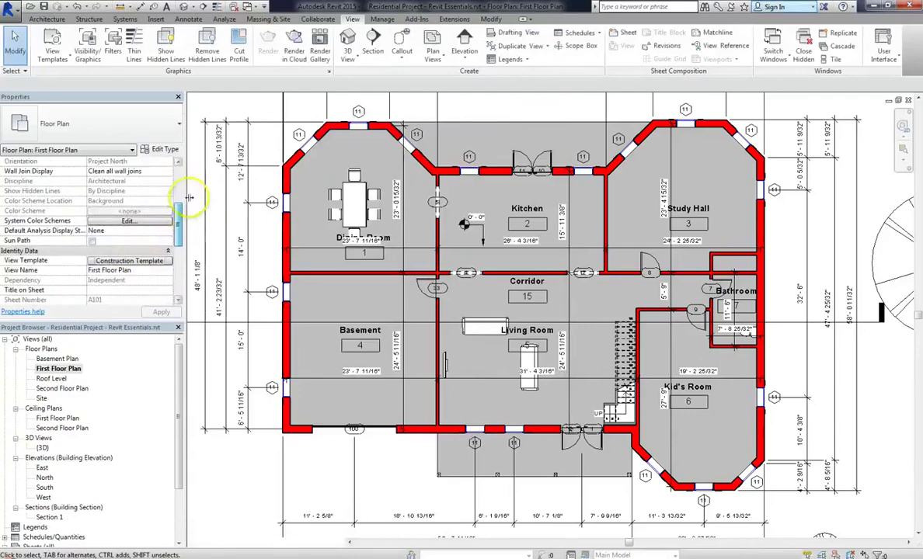
left_click(147, 260)
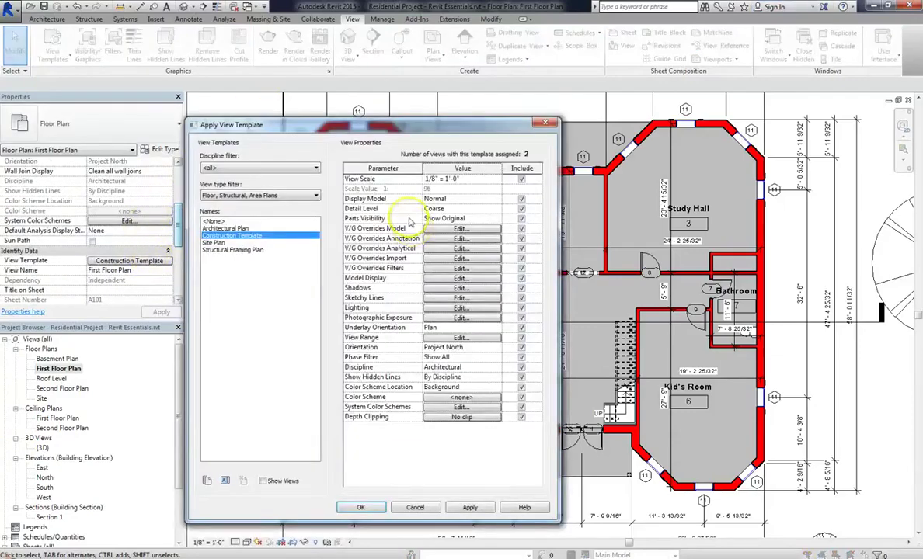
left_click(544, 123)
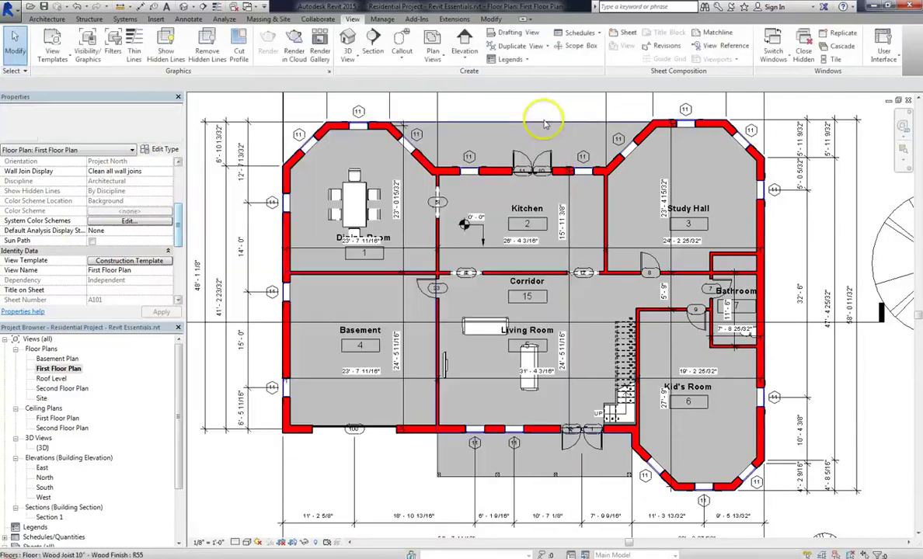
- Open Manage View Templates from the View tab and select Construction Template
left_click(380, 18)
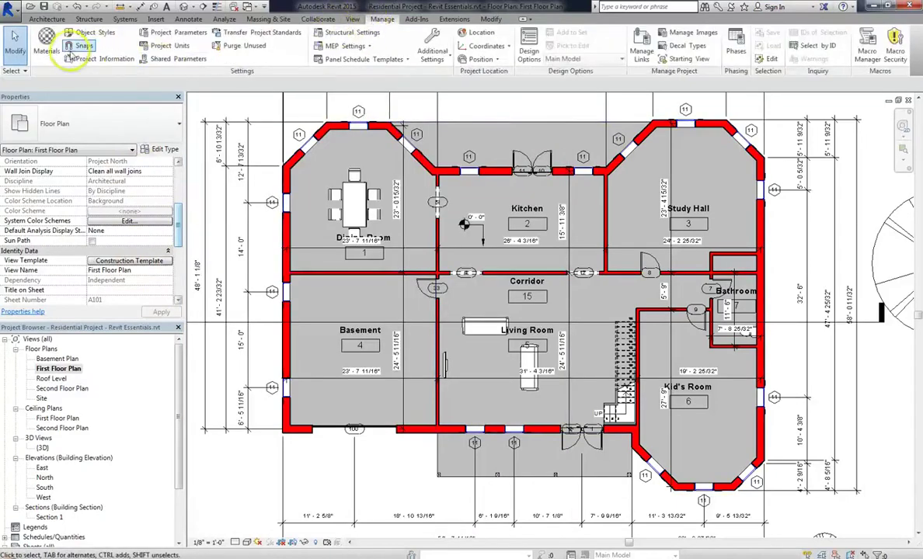
left_click(352, 19)
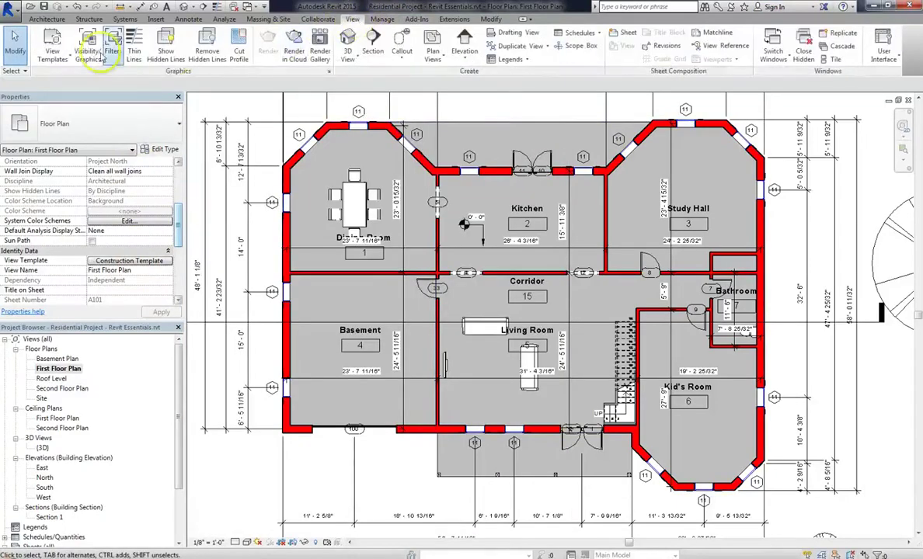
left_click(54, 57)
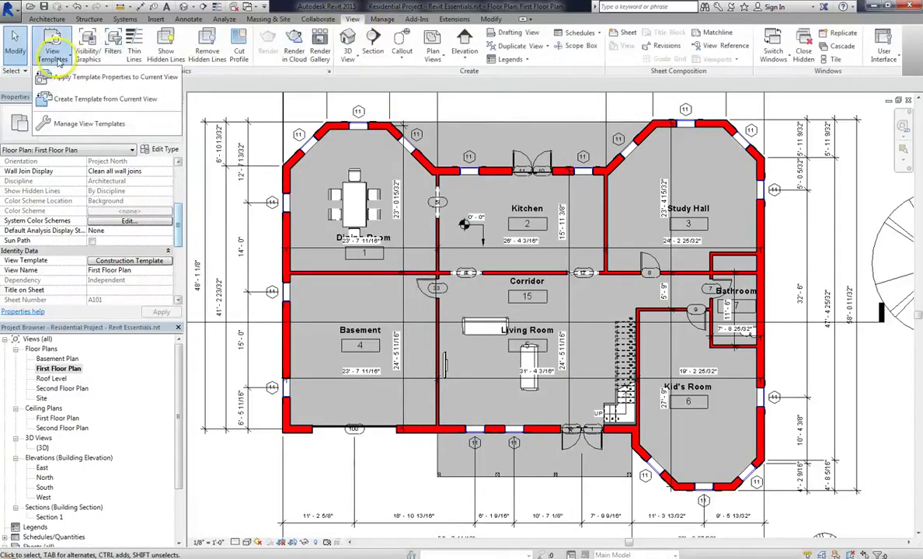
left_click(89, 125)
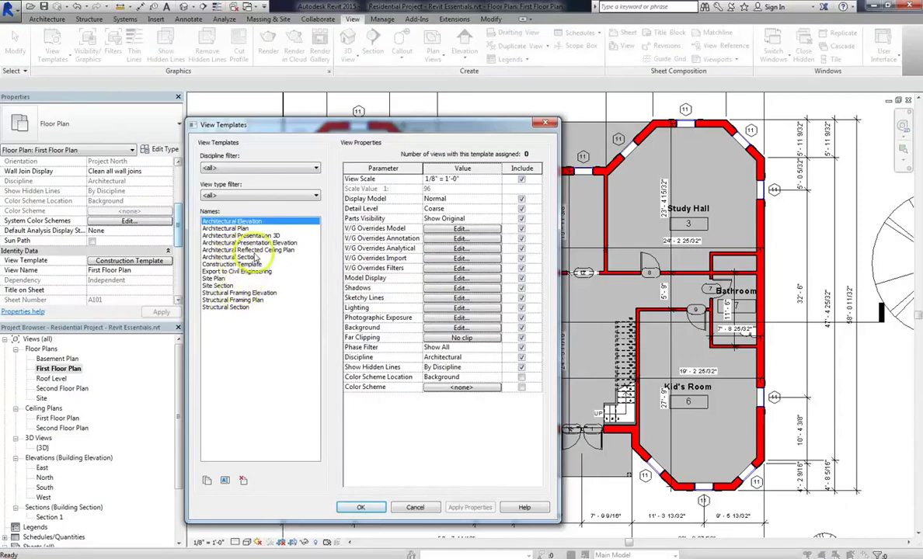
left_click(246, 265)
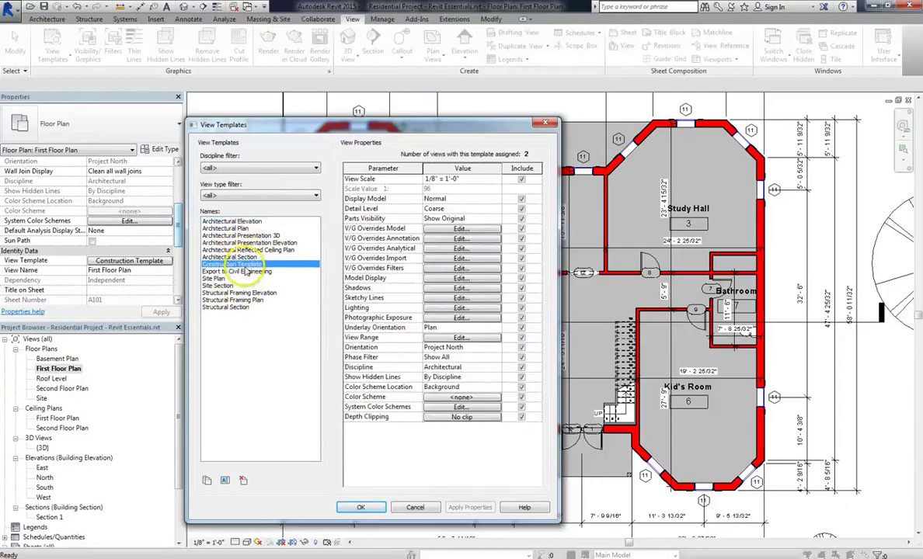
- Make the Construction Template's wall cut pattern green, apply, and close View Templates
left_click(461, 230)
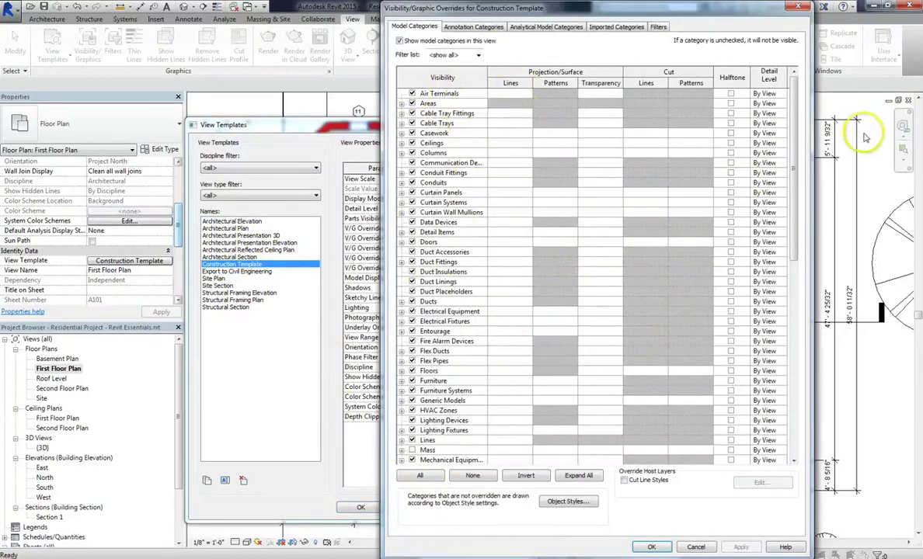
left_click_drag(796, 206, 794, 423)
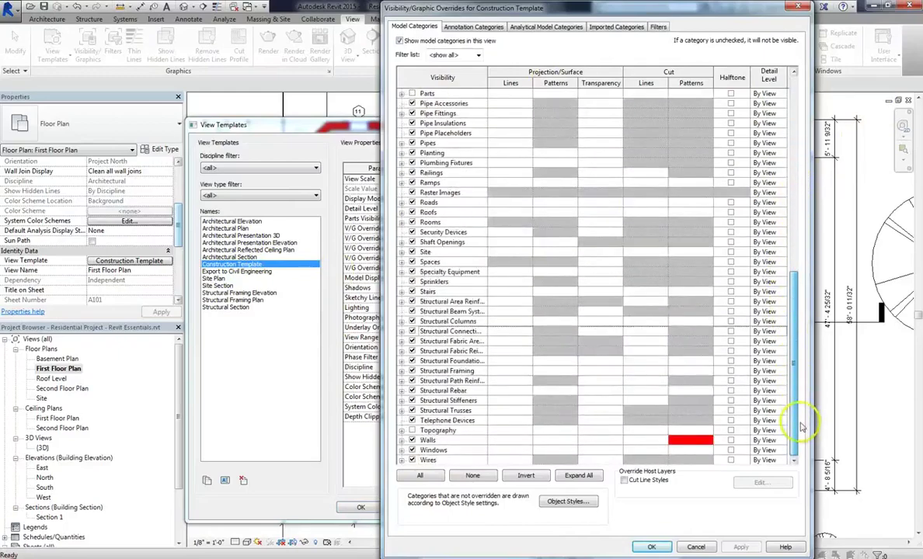
left_click(691, 440)
left_click(687, 439)
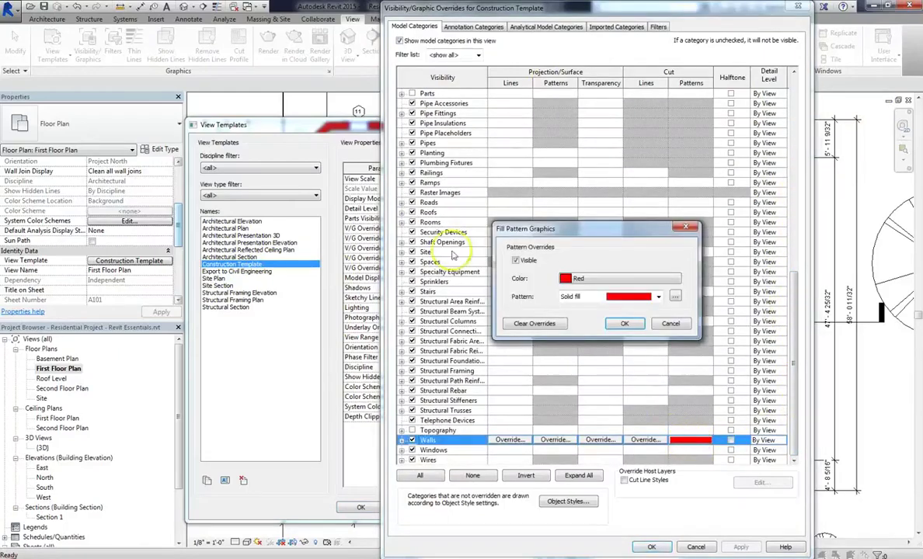
left_click(571, 385)
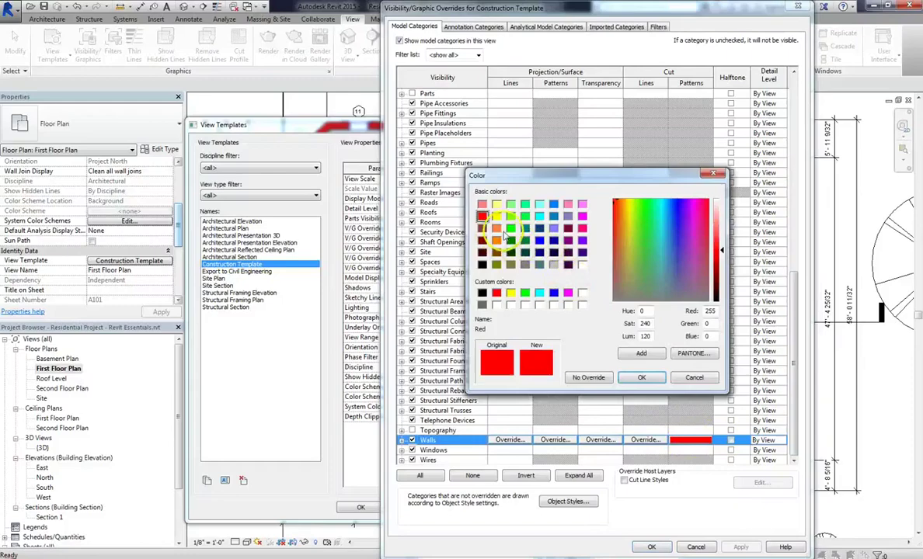
left_click(510, 228)
left_click(642, 378)
left_click(595, 325)
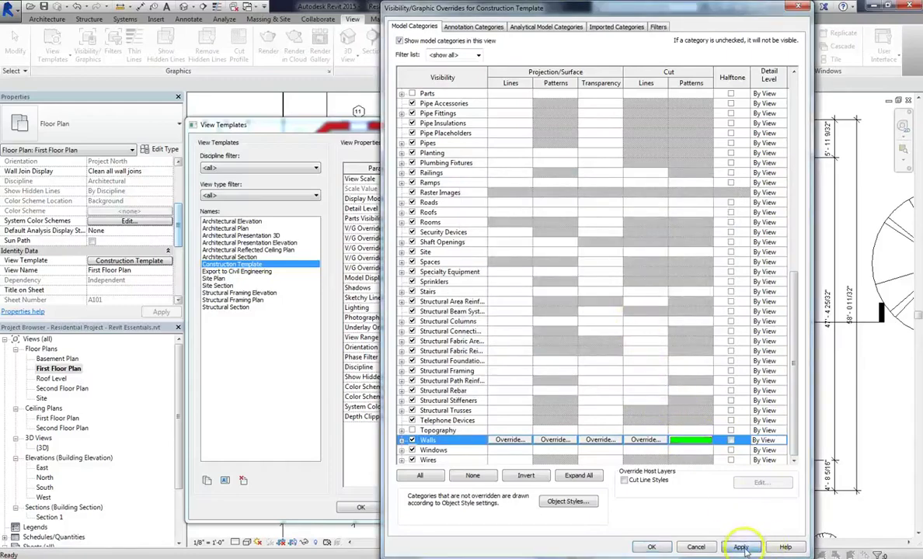
left_click(741, 547)
left_click(652, 547)
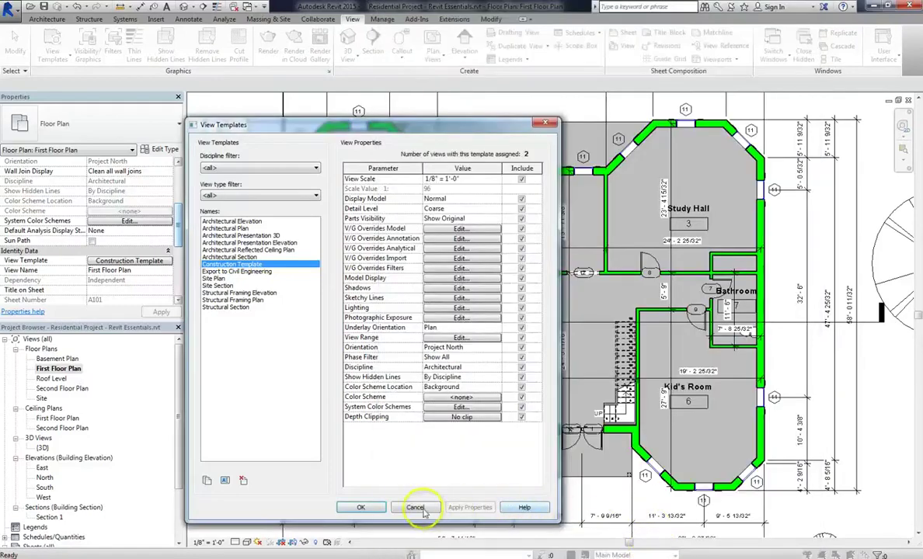
left_click(362, 507)
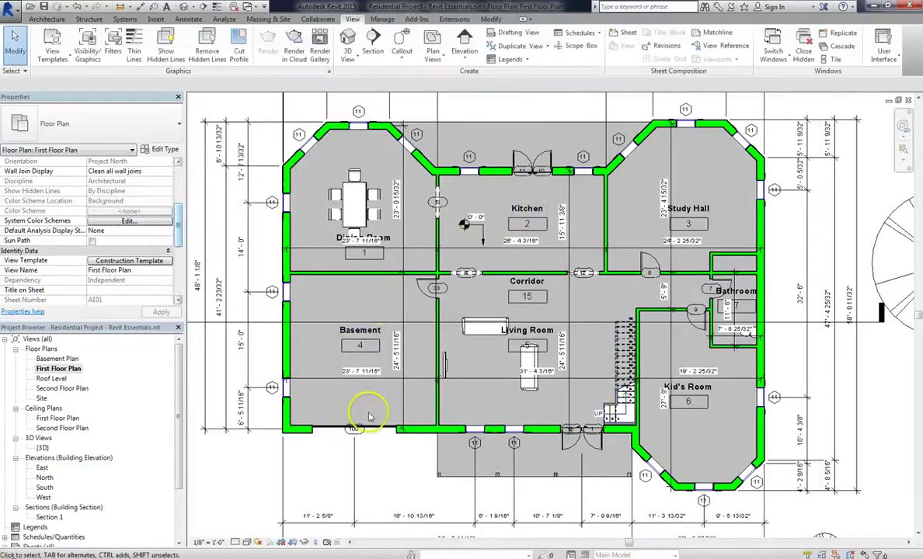
- Open the Second Floor Plan view from the Project Browser
double_click(74, 390)
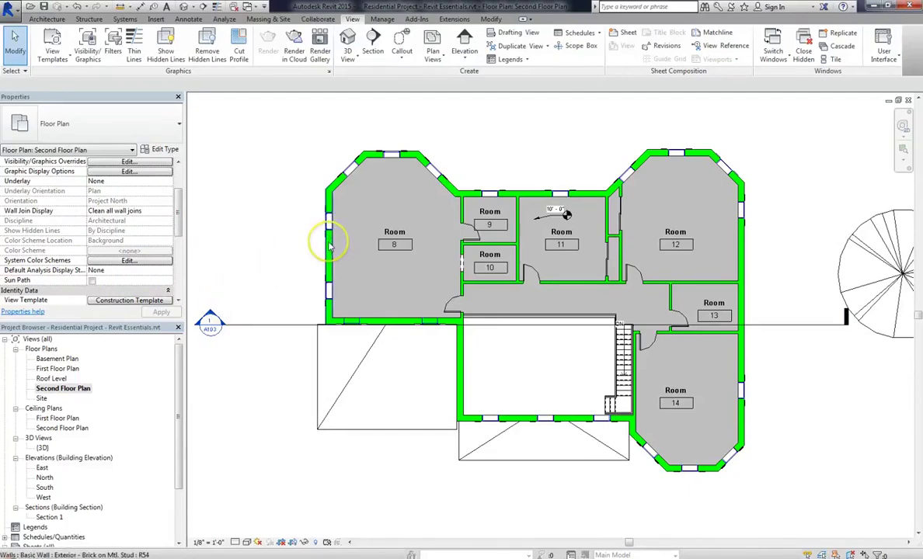
- In the Construction Template's model category overrides, hide Furniture
left_click(130, 301)
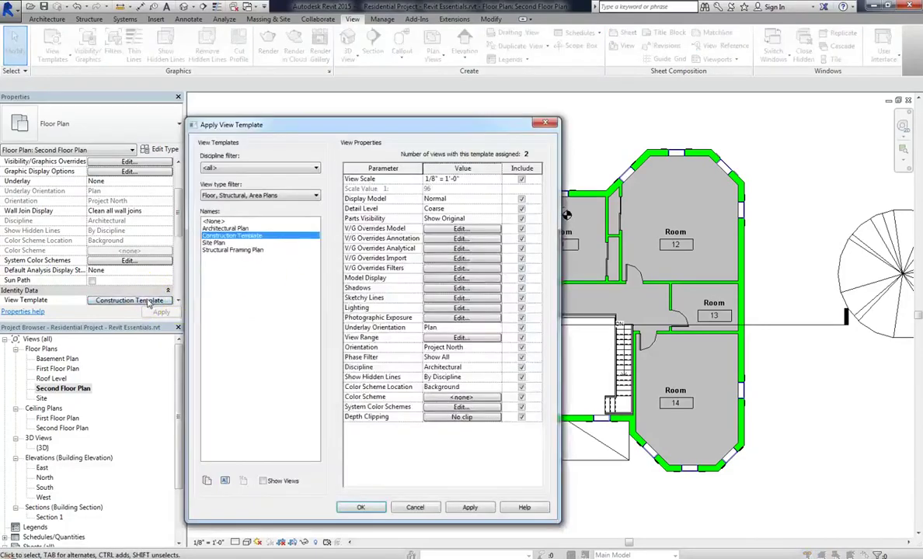
left_click(463, 229)
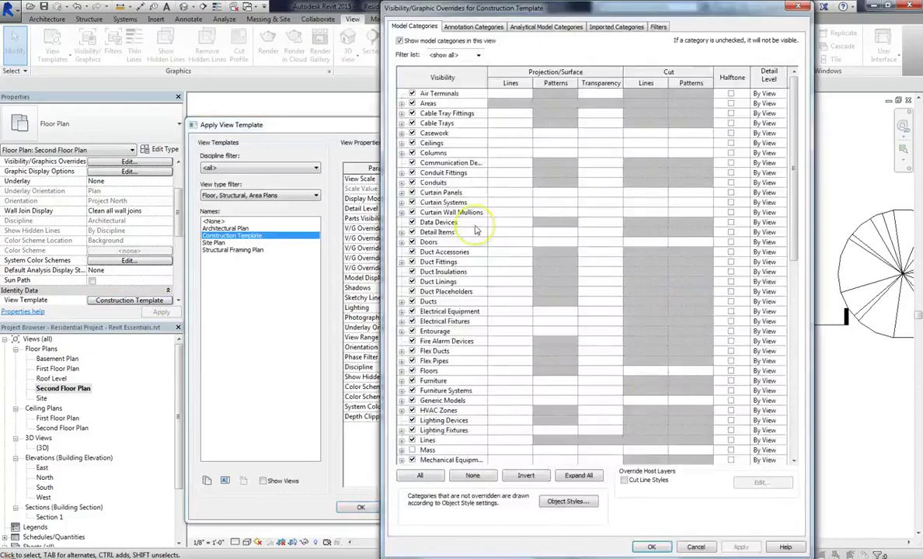
left_click(412, 380)
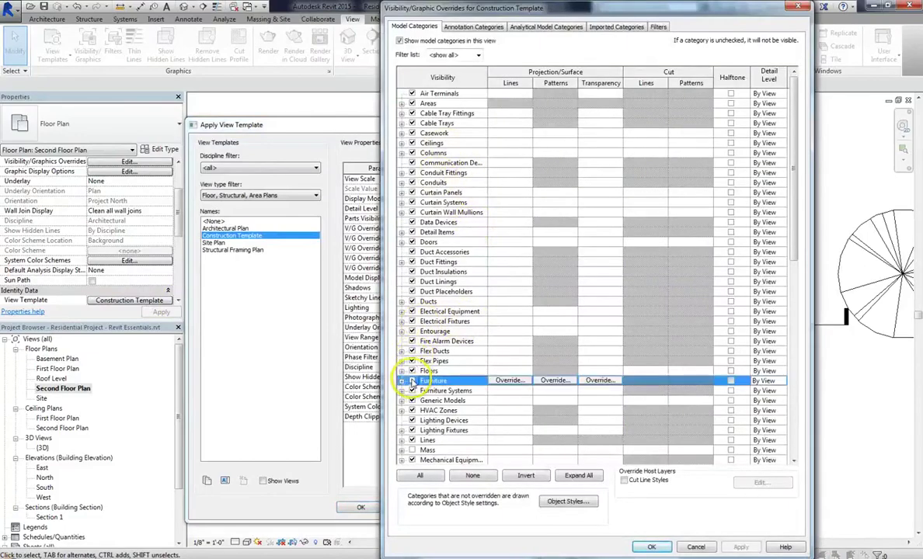
left_click(740, 547)
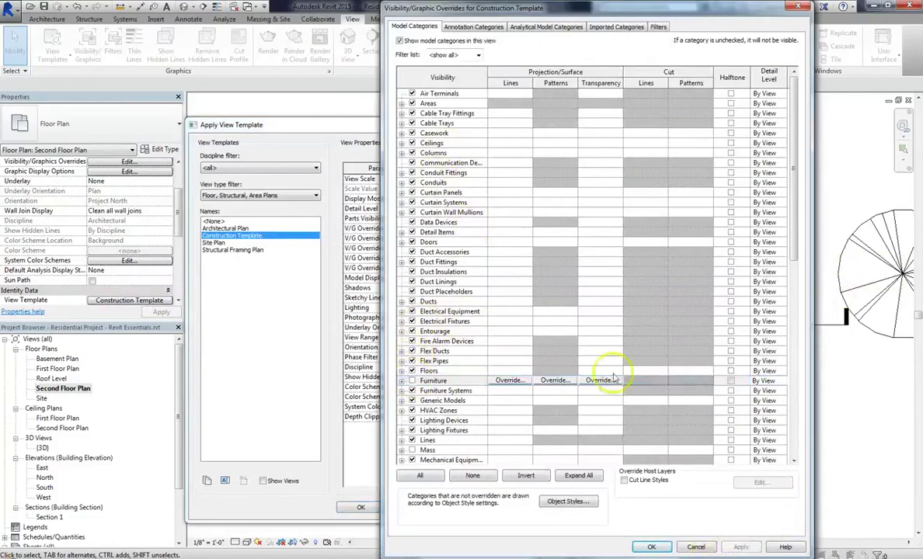
- Hide the Room Tags annotation category in the template
left_click(473, 26)
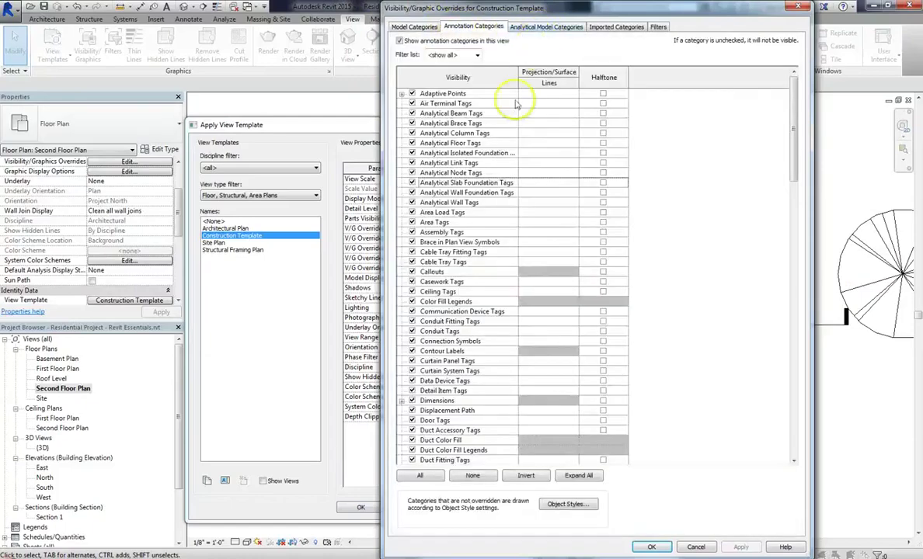
left_click(458, 303)
scroll(497, 342, "down", 2)
scroll(513, 377, "down", 3)
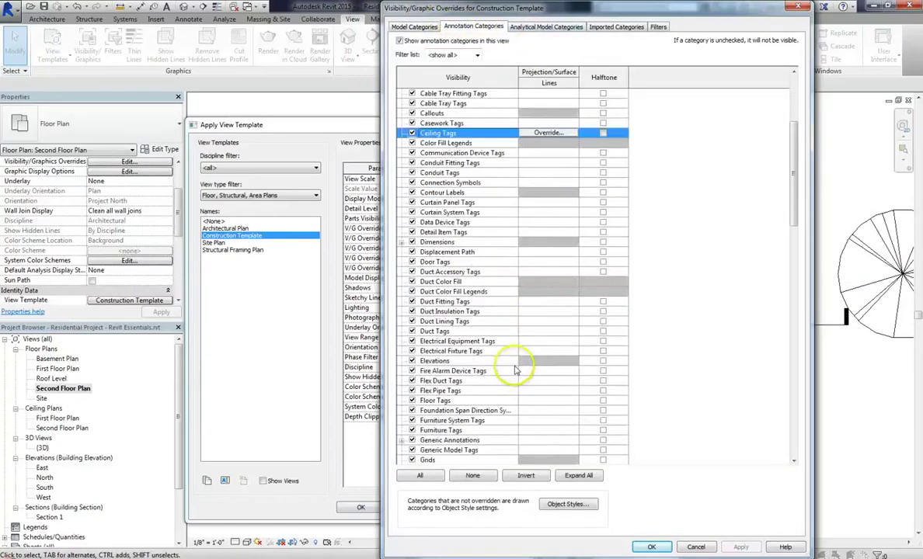
scroll(513, 375, "down", 2)
scroll(514, 372, "down", 2)
scroll(514, 372, "down", 2)
scroll(515, 369, "down", 2)
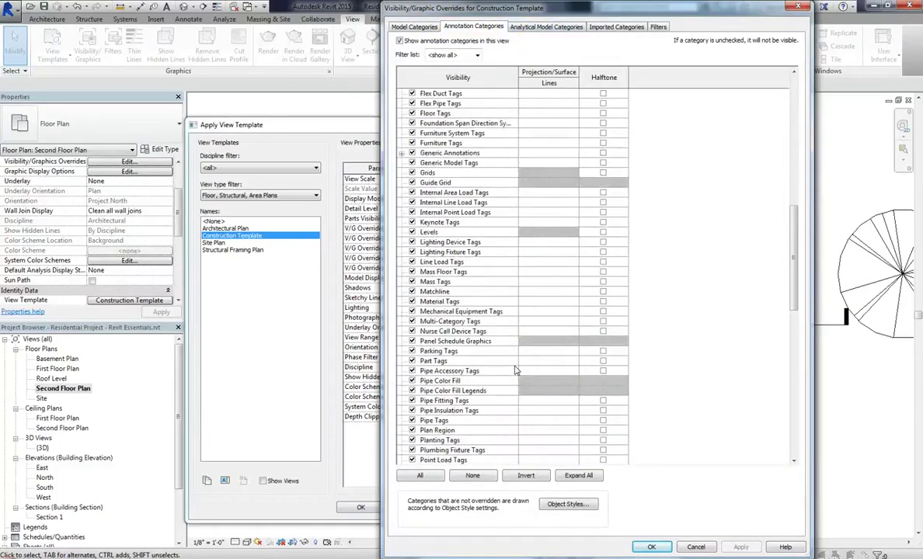
scroll(516, 366, "down", 4)
scroll(520, 361, "down", 2)
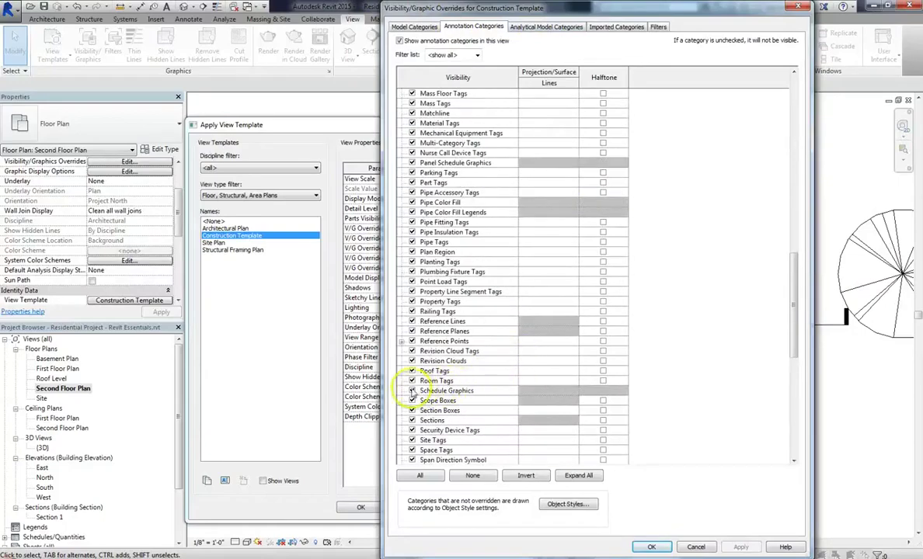
left_click(411, 381)
left_click(741, 547)
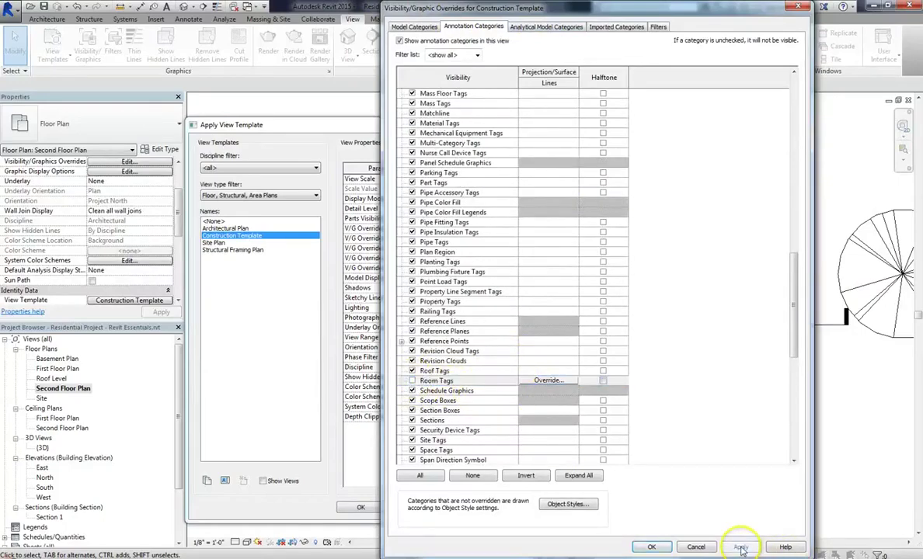
- Confirm the overrides and apply the Construction Template to the Second Floor Plan
left_click(649, 548)
left_click(471, 508)
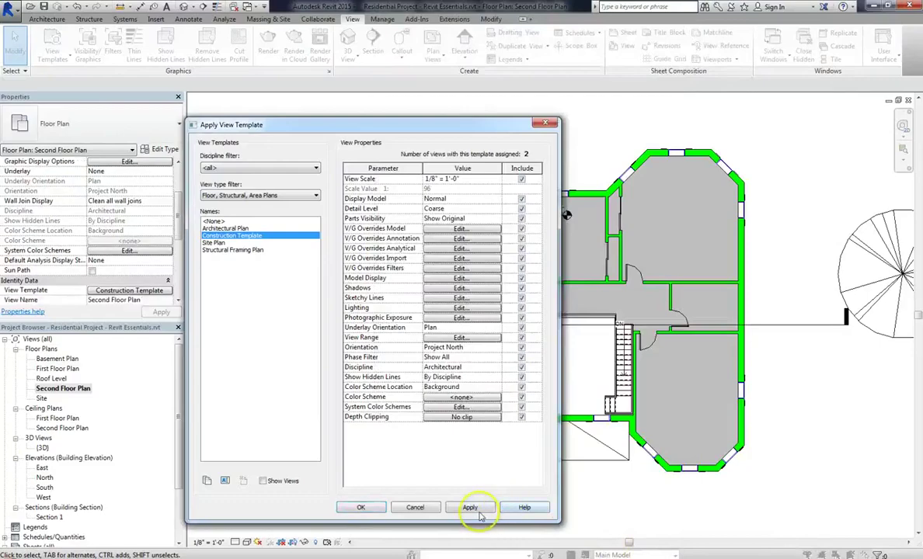
left_click(360, 509)
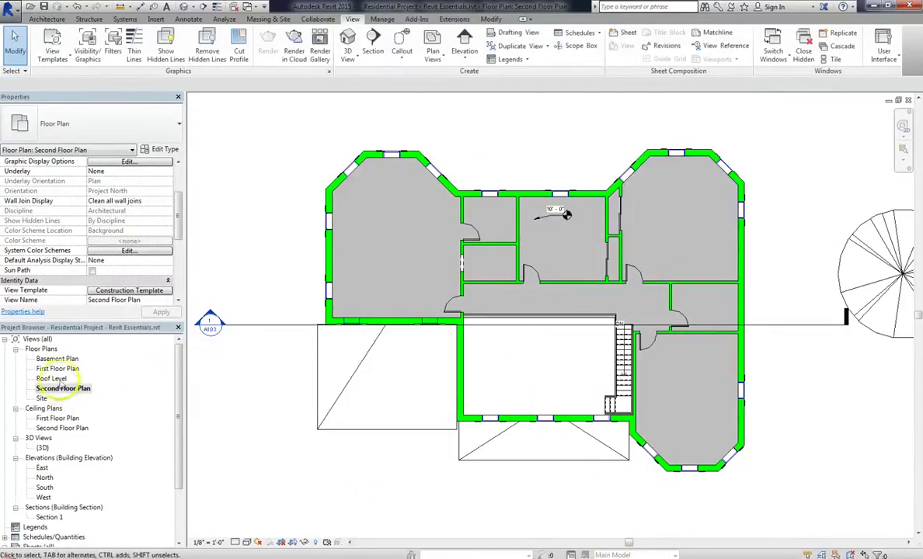
- Open the First Floor Plan and check that Construction Template is its view template
double_click(57, 368)
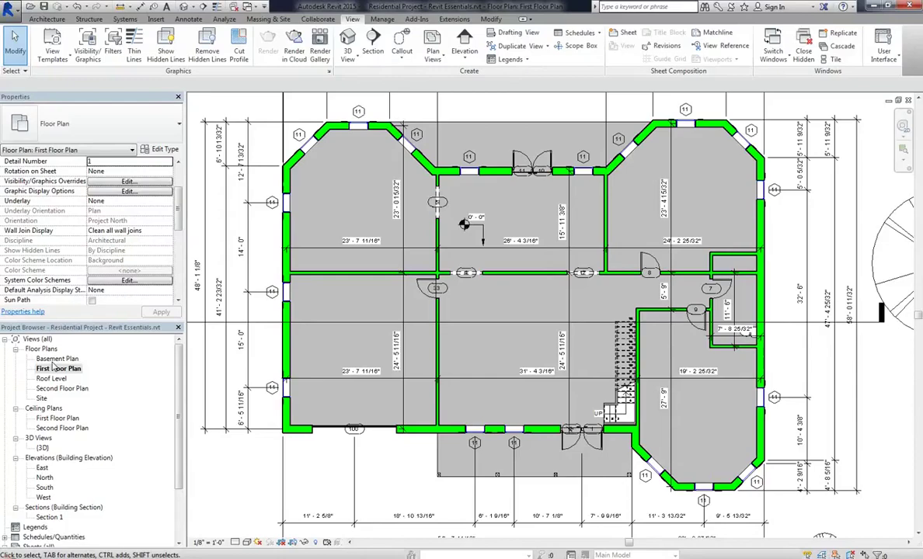
left_click_drag(178, 218, 178, 252)
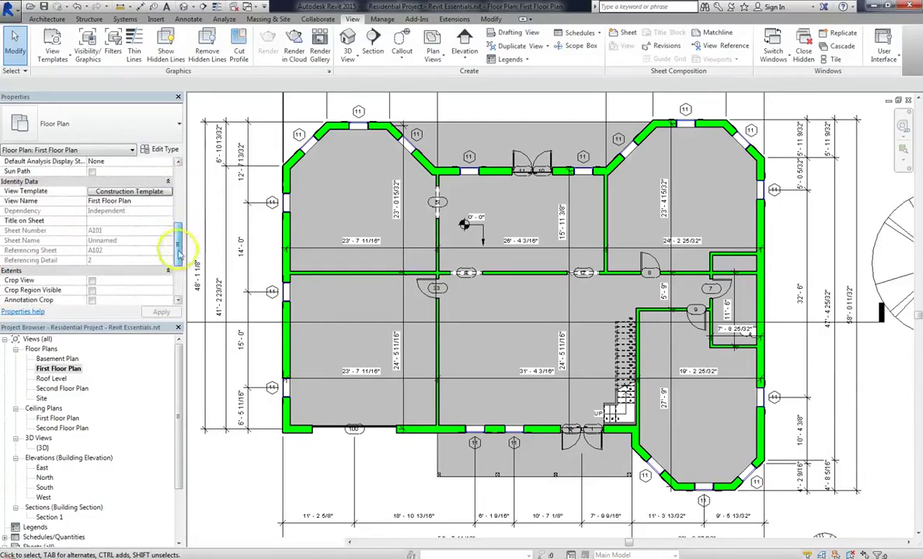